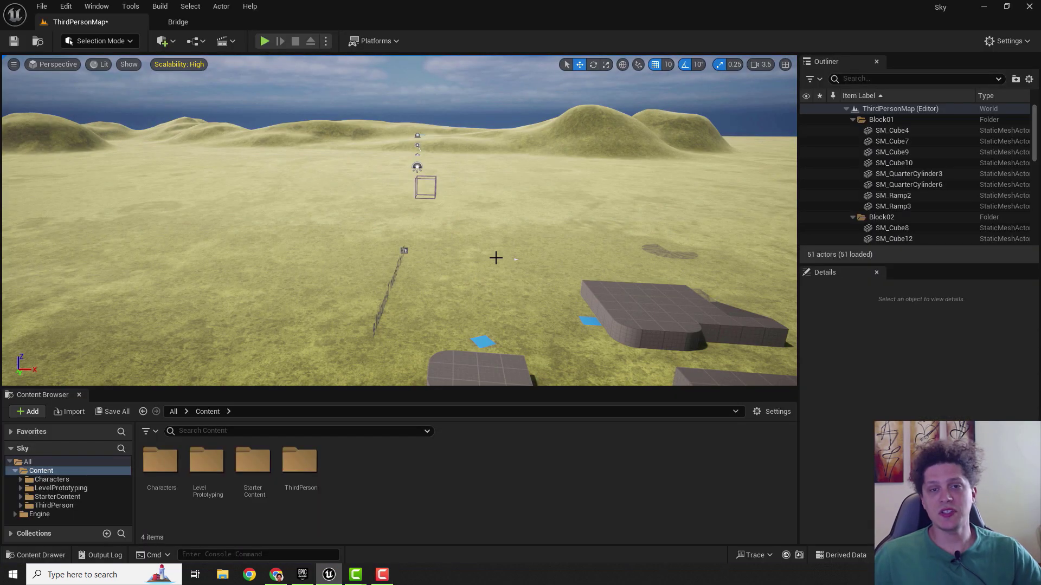
Switch from the editor to the GOOD SKY Marketplace page in the Epic Games Launcher
click(302, 574)
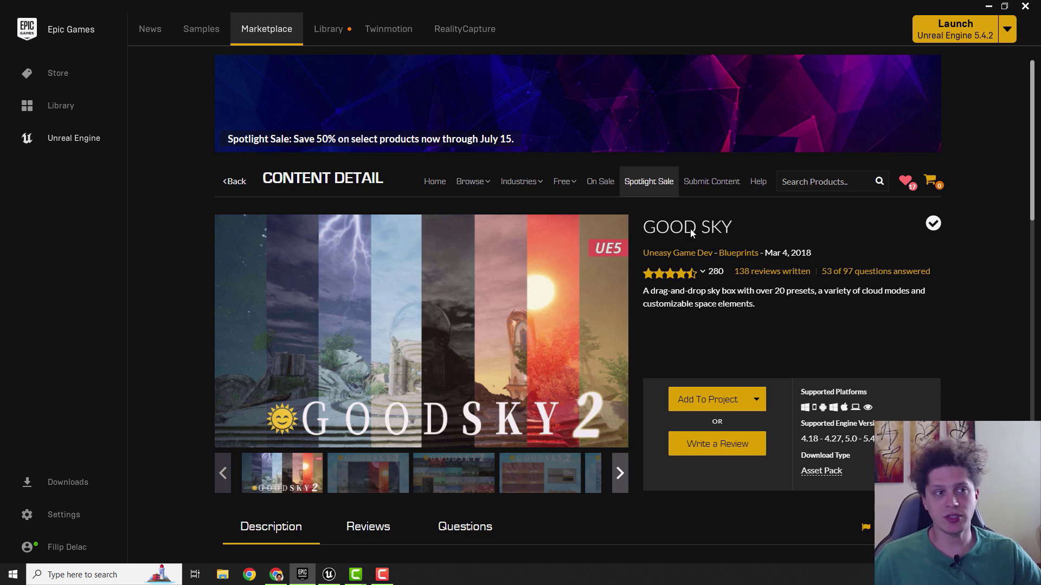
Add the GOOD SKY asset to the Sky project
click(707, 402)
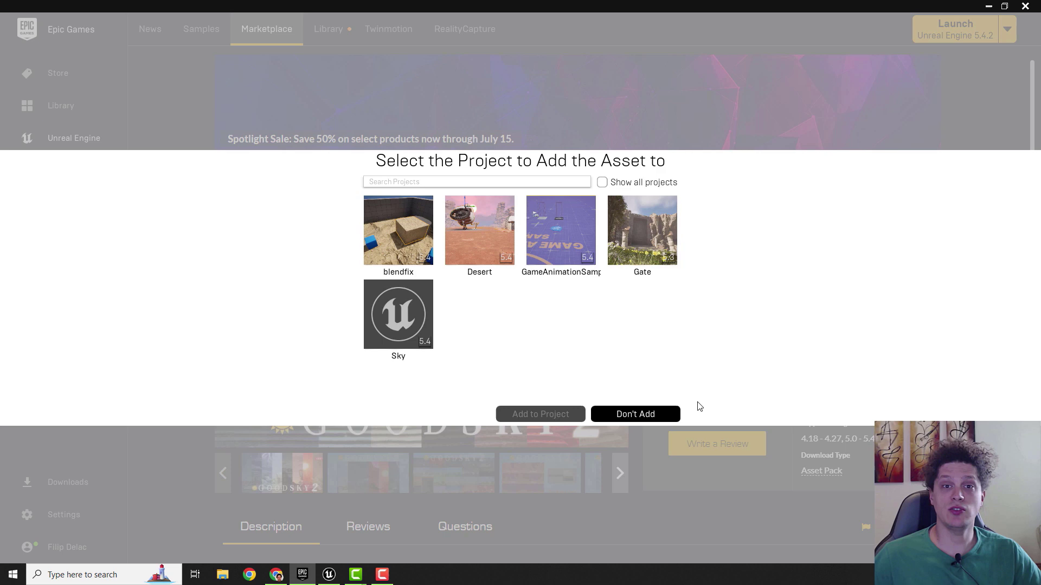
click(391, 305)
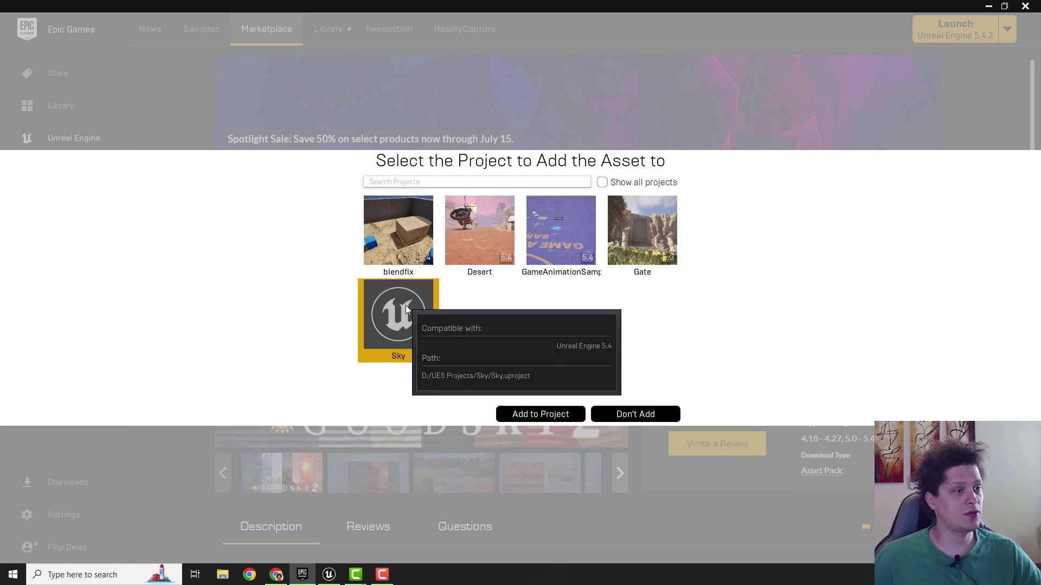
click(534, 413)
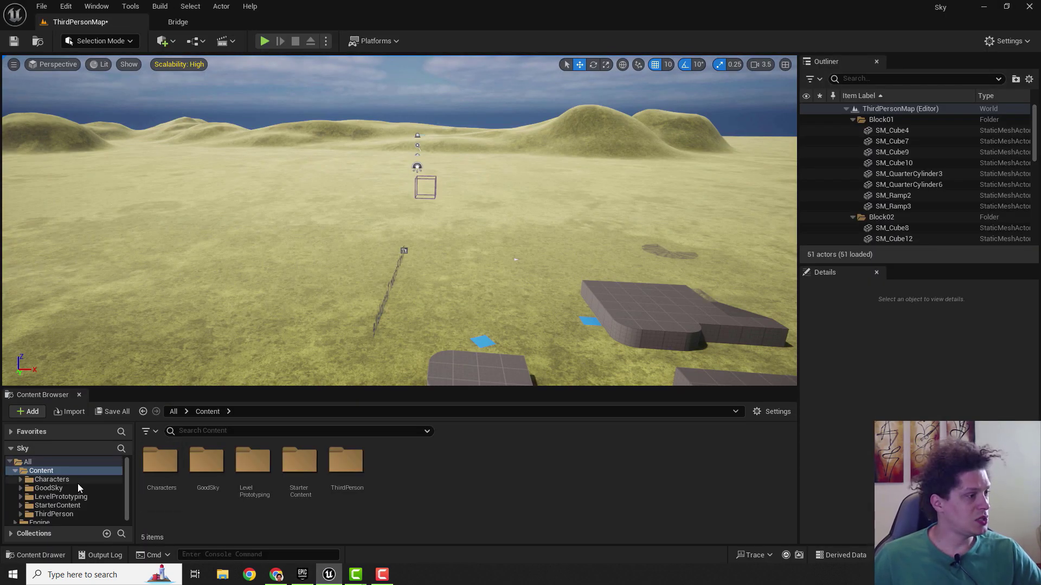
Place BP_GoodSky from the GoodSky Blueprint folder into the level
click(55, 490)
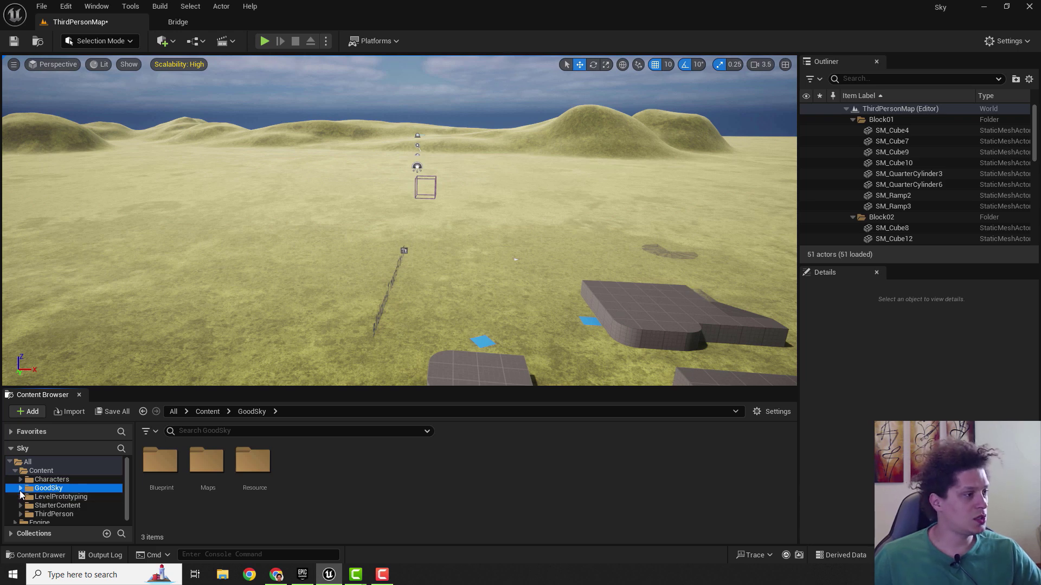
click(21, 488)
click(55, 496)
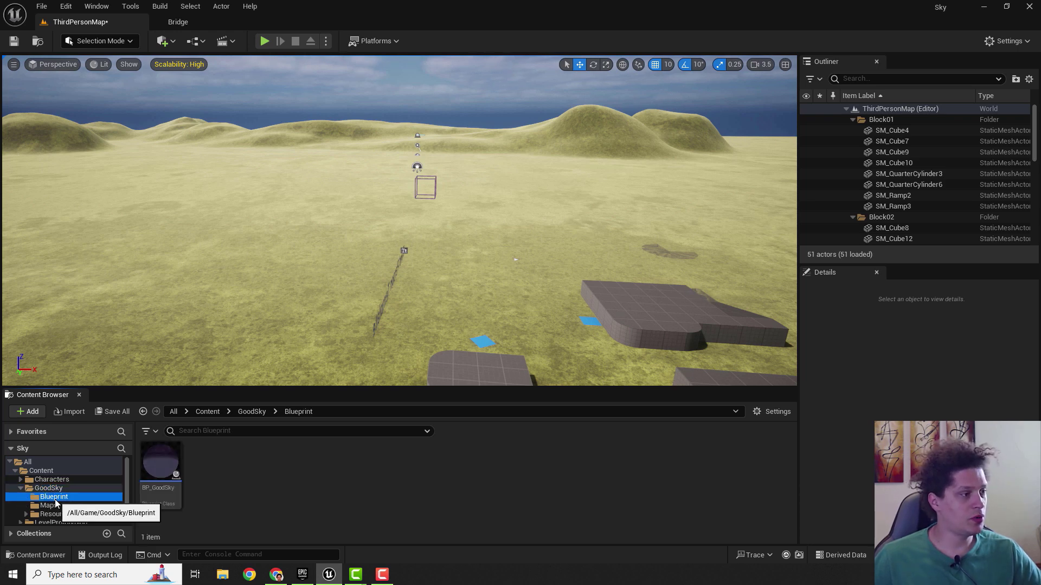
drag(160, 467, 435, 284)
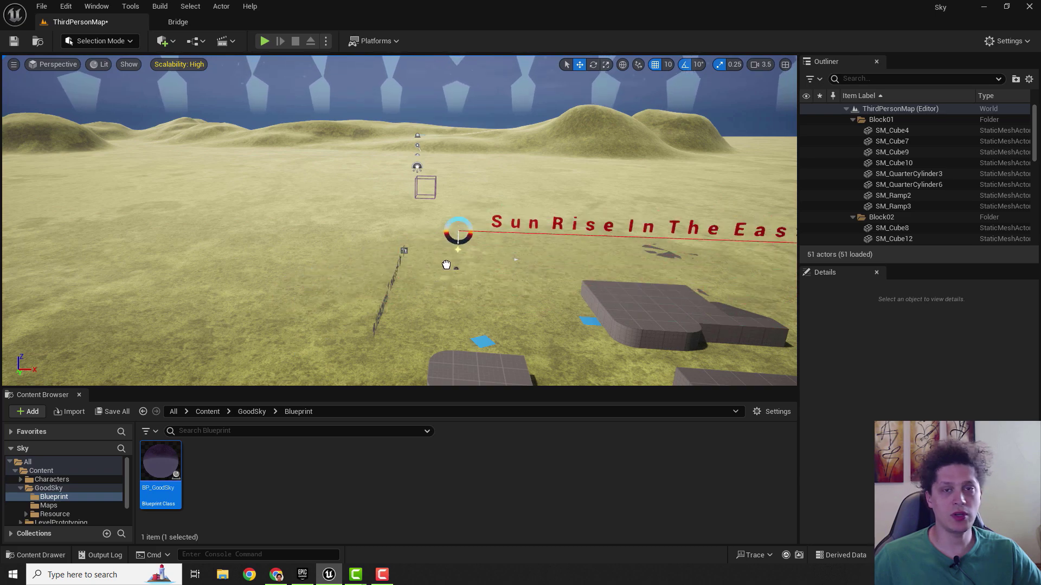
drag(435, 284, 456, 256)
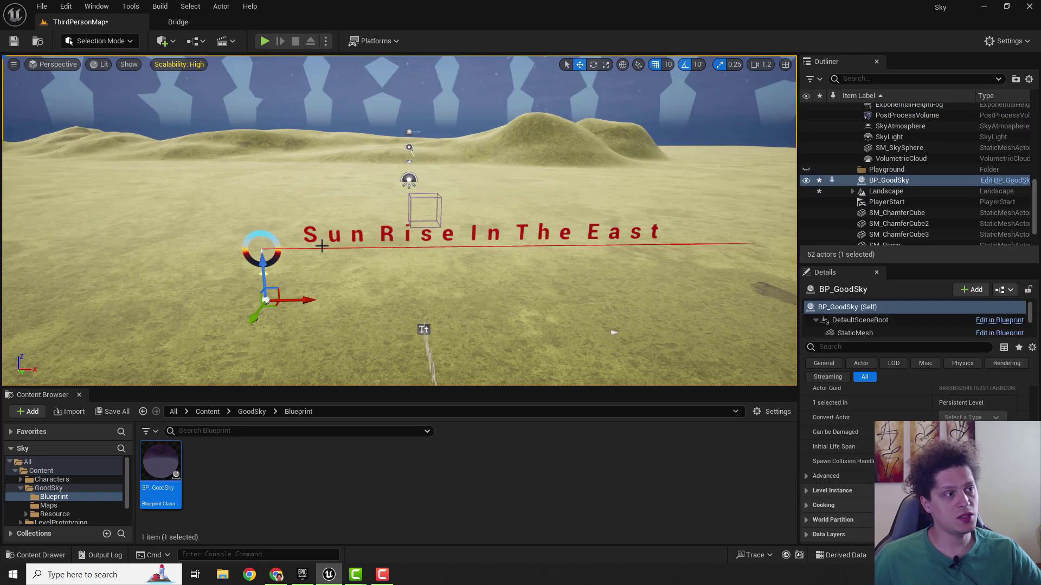
Orbit the view to face the Sun Rise In The East text
right_drag(716, 247, 570, 245)
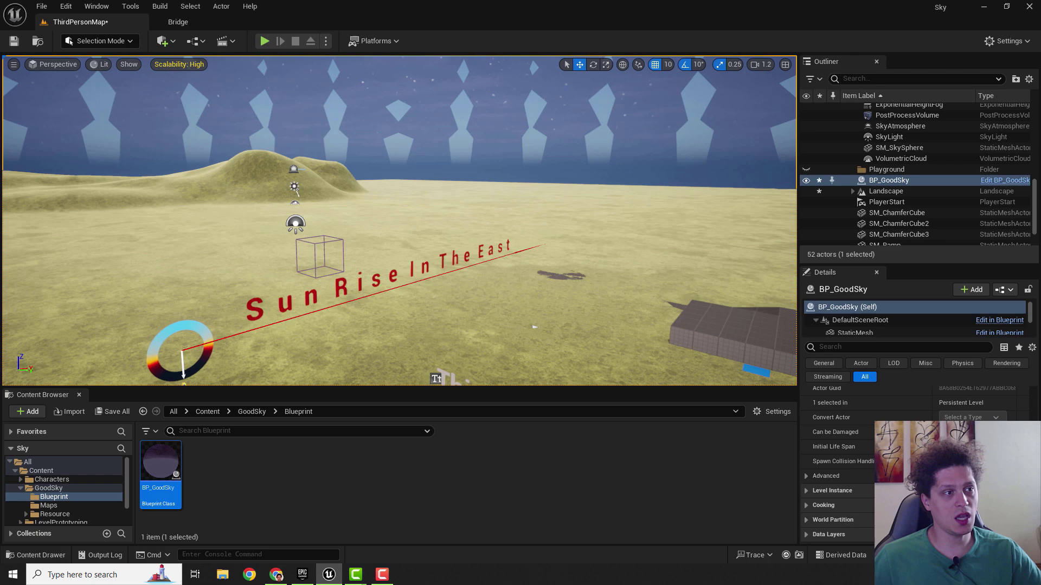
right_drag(426, 297, 490, 222)
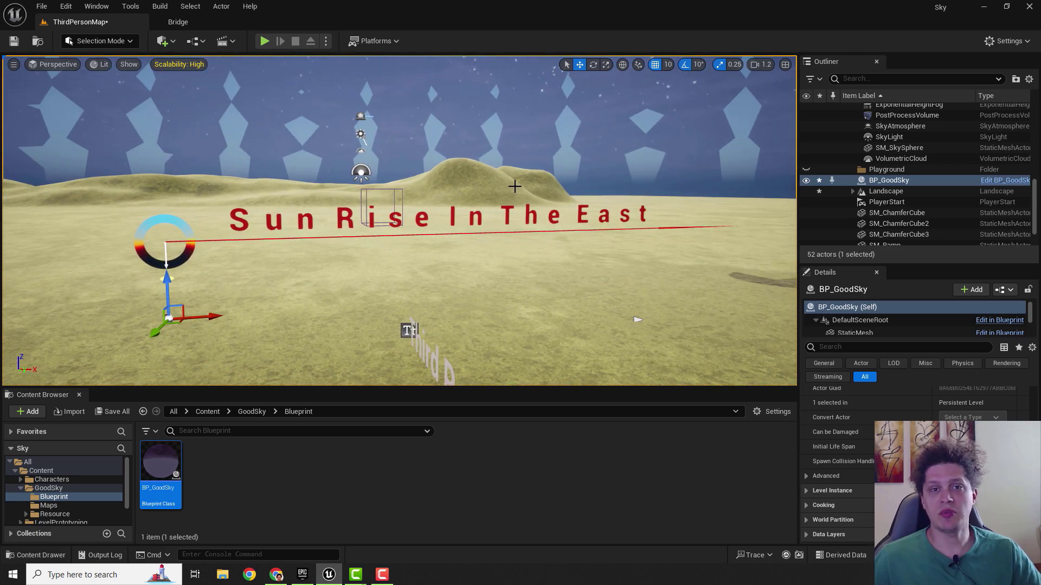
right_drag(521, 180, 538, 175)
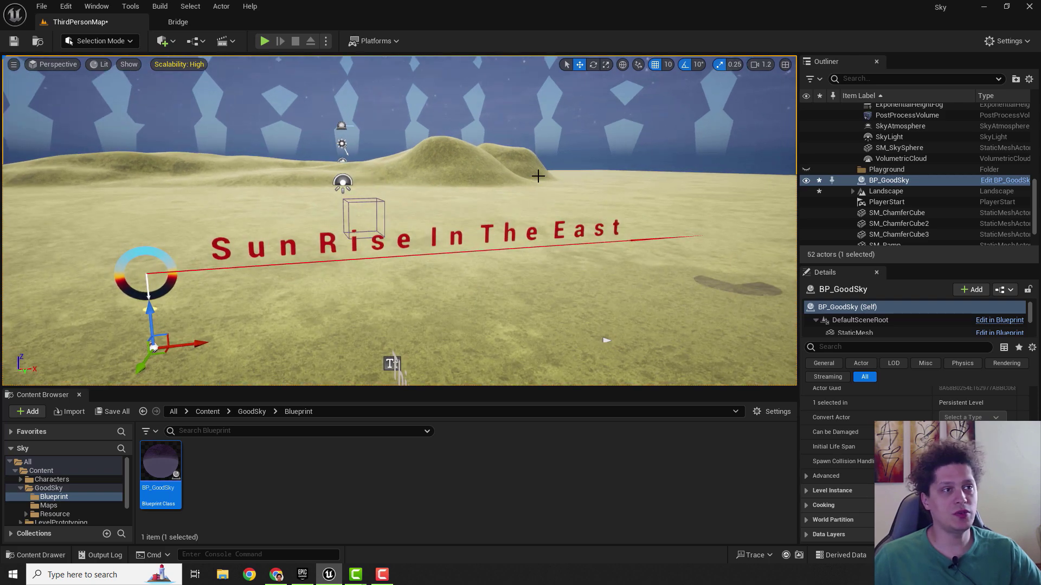
mouse_move(606, 341)
right_down()
mouse_move(600, 368)
mouse_move(589, 367)
right_up()
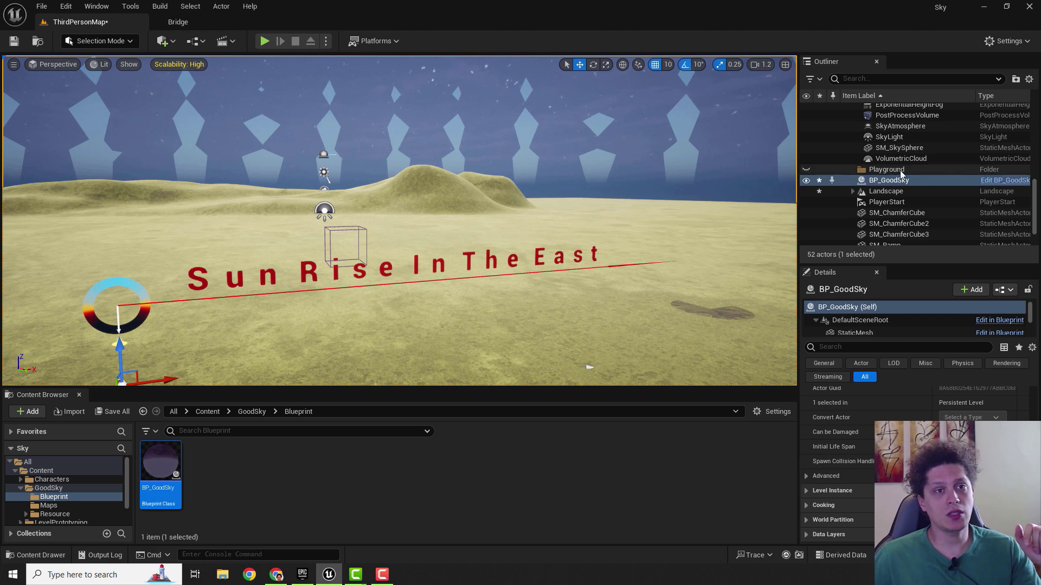
scroll(921, 193, up, 3)
scroll(919, 192, up, 1)
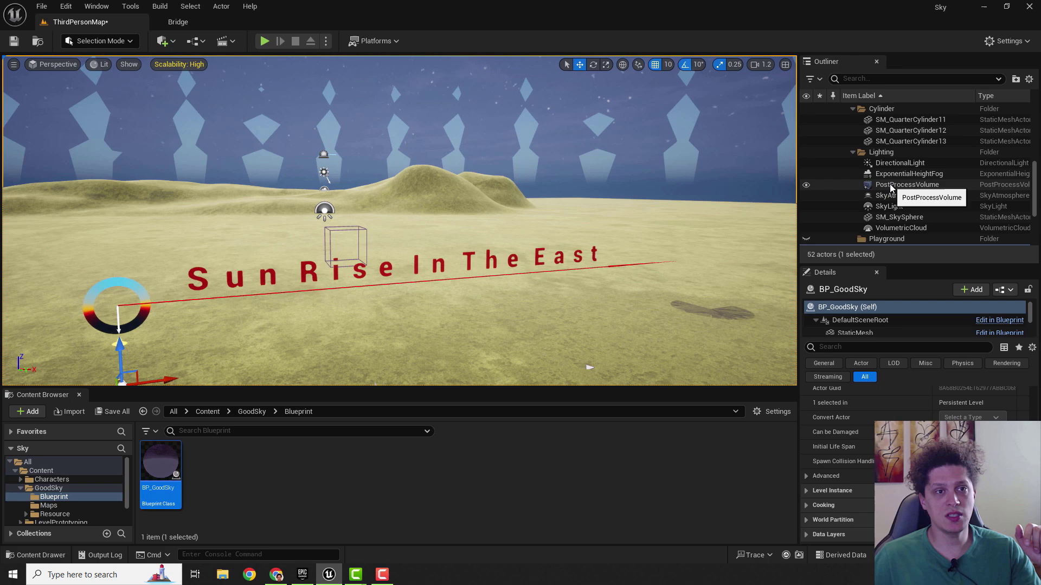
Hide PostProcessVolume, SkyLight, SM_SkySphere and VolumetricCloud in the Outliner's Lighting folder
click(806, 185)
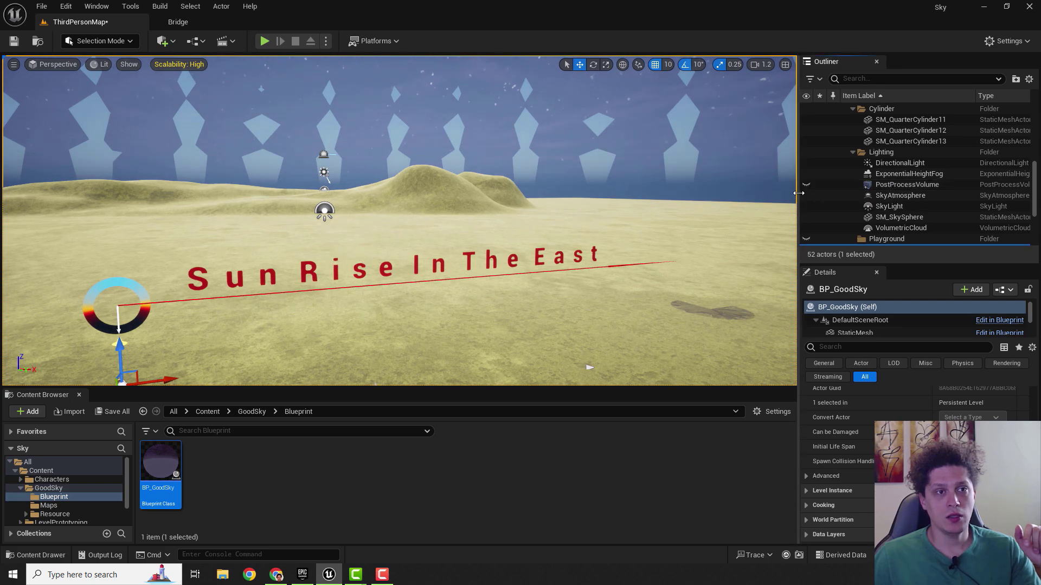
click(806, 196)
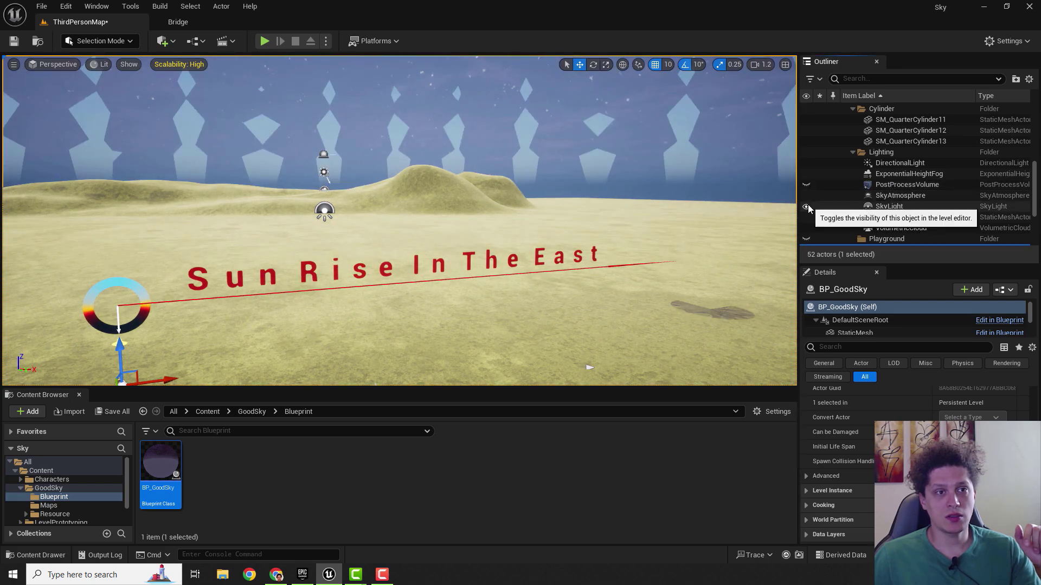
click(806, 207)
mouse_move(899, 217)
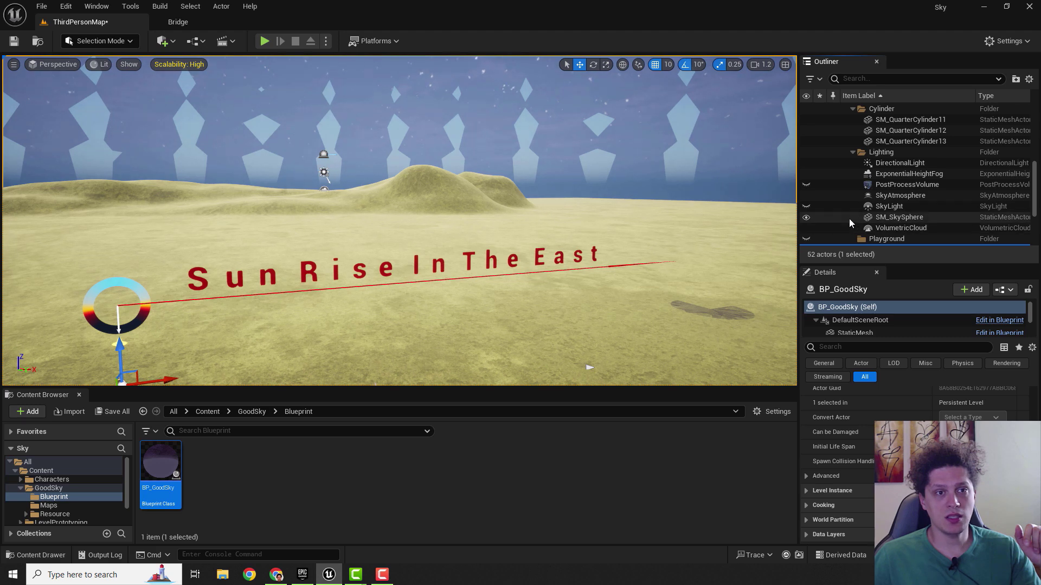
click(806, 217)
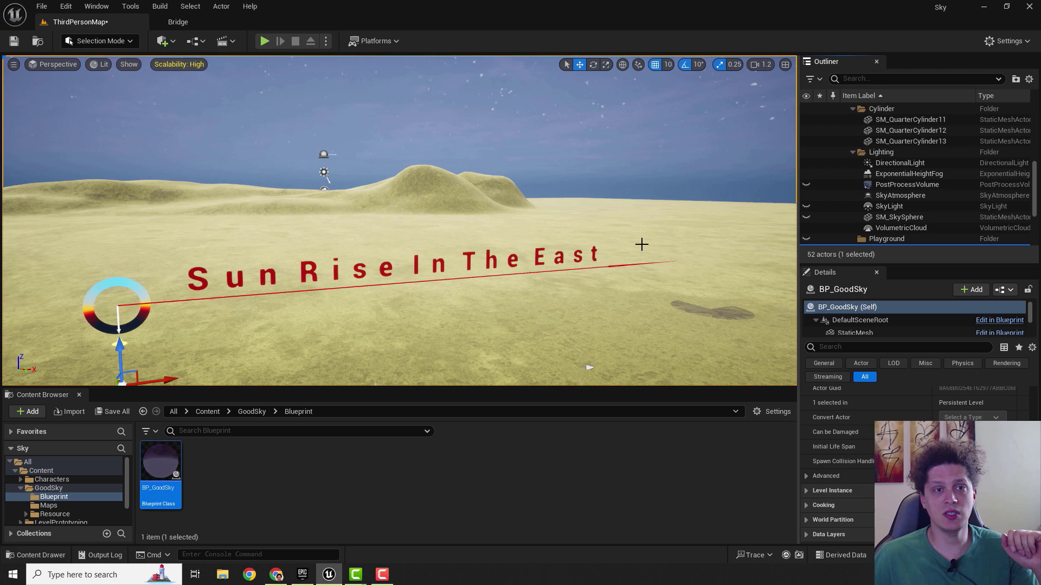
right_drag(639, 244, 639, 276)
right_drag(774, 216, 773, 187)
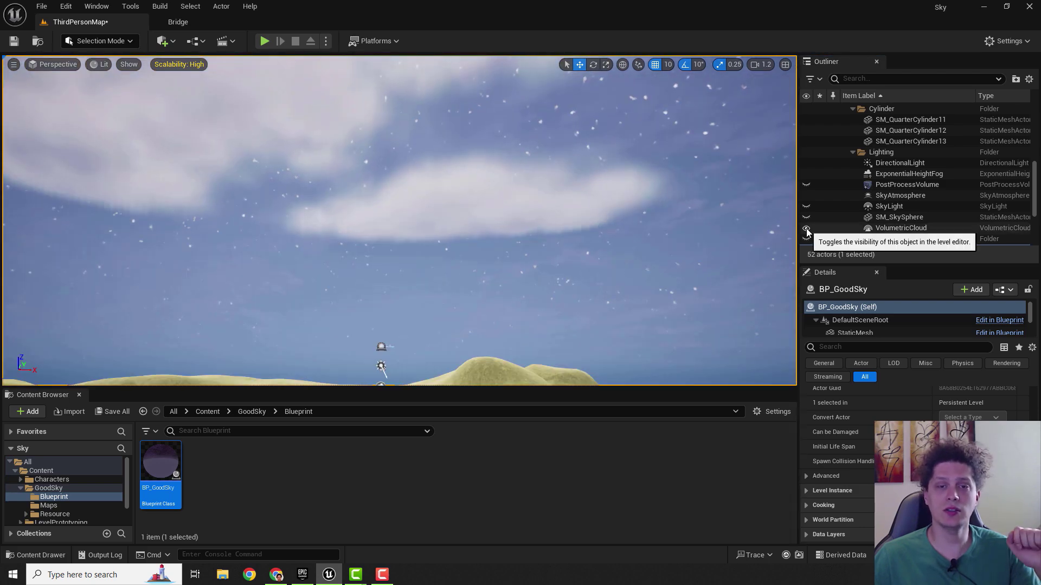
click(806, 227)
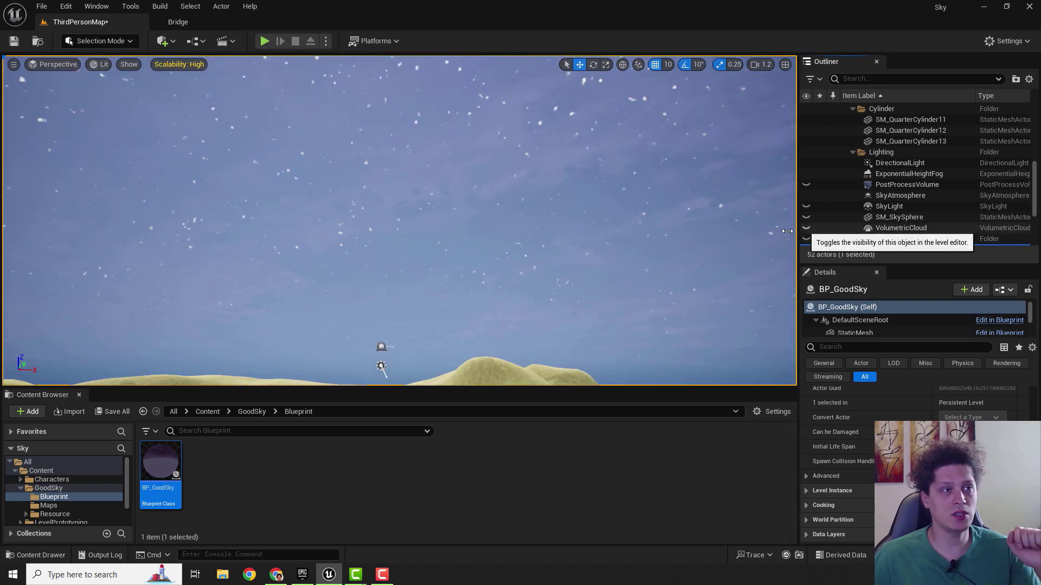
mouse_move(627, 225)
right_down()
mouse_move(626, 193)
mouse_move(634, 227)
right_up()
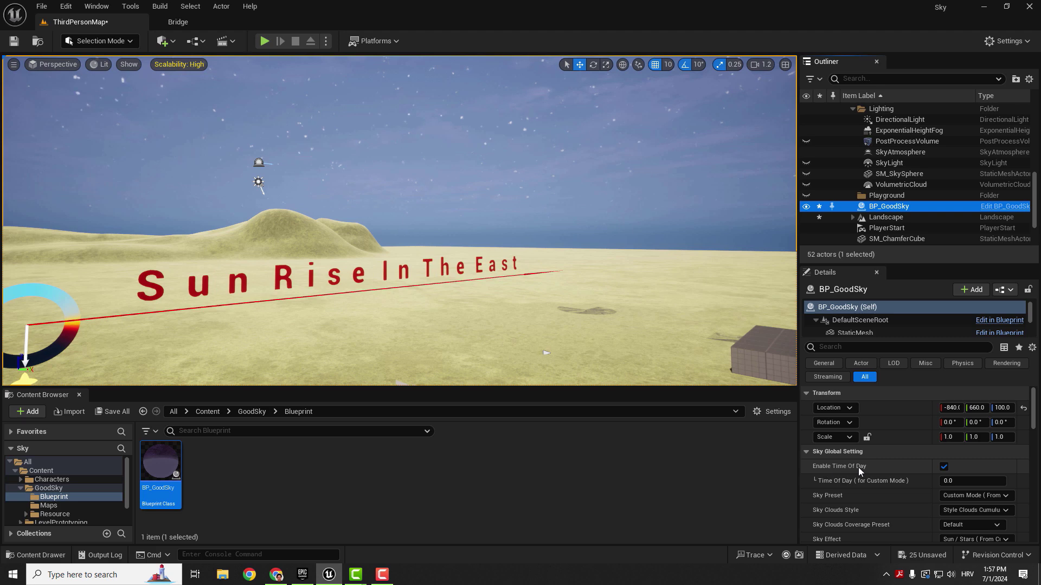
Try new Time Of Day values on BP_GoodSky, applying 8.64
click(955, 482)
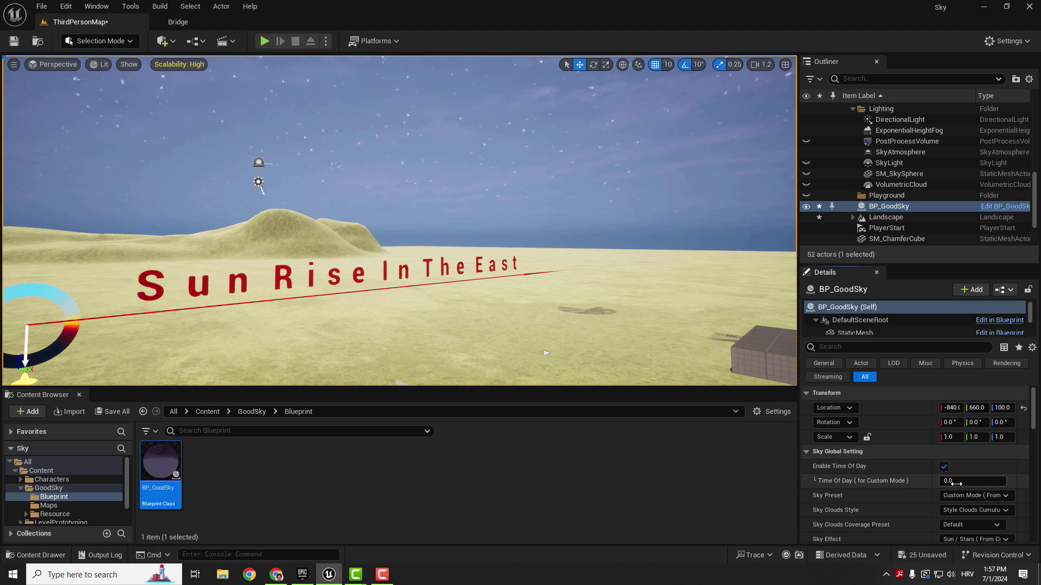
text(6.72)
key(Return)
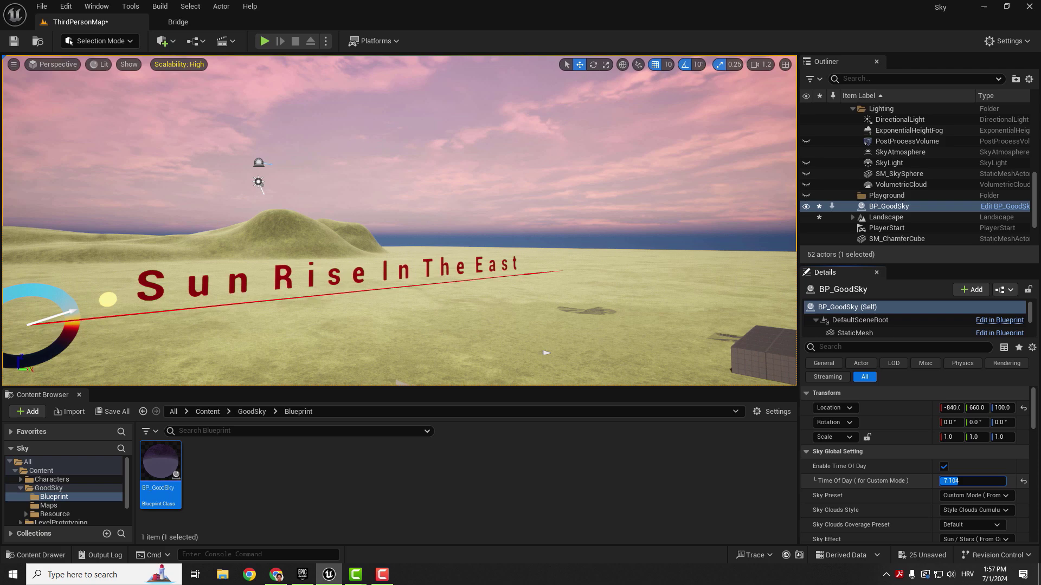
right_drag(527, 323, 528, 323)
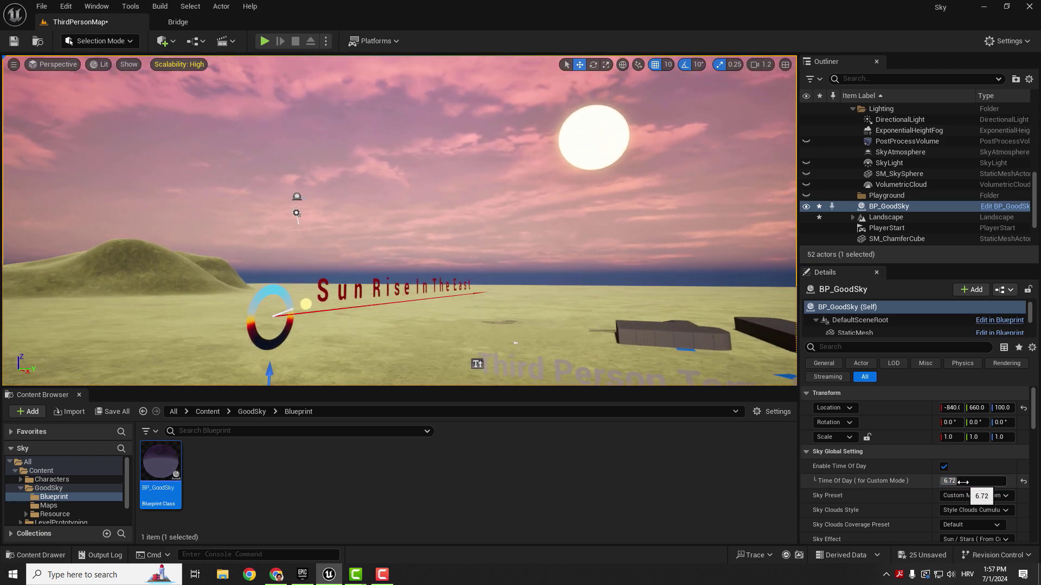
drag(972, 481, 951, 481)
text(8.64)
key(Return)
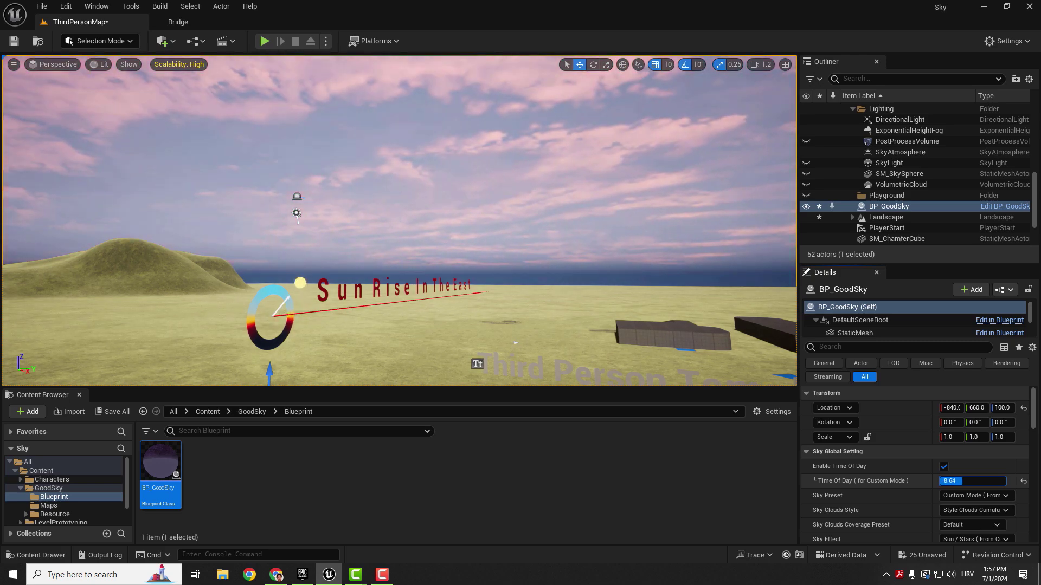
key(f)
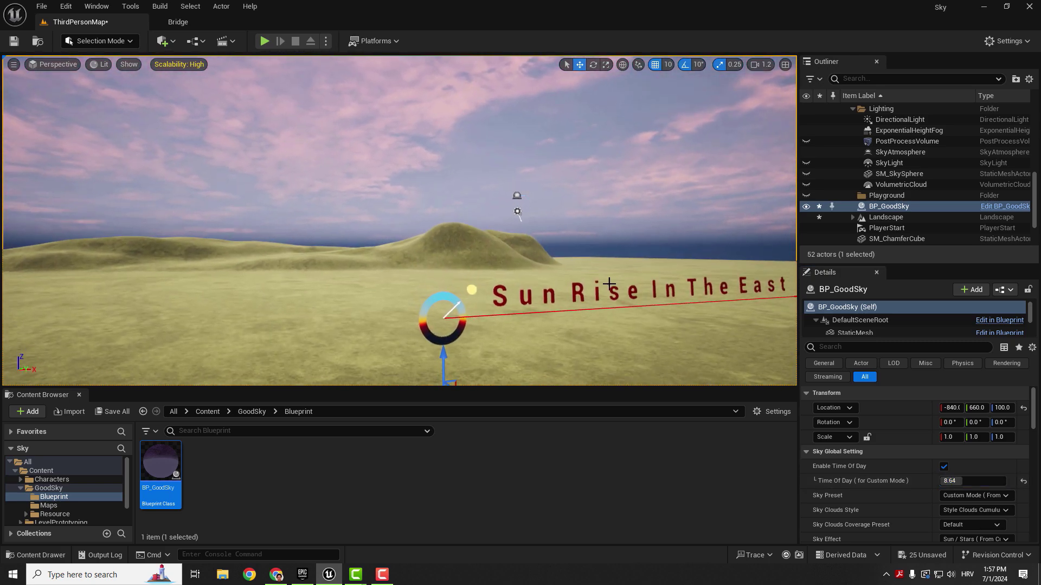
right_drag(437, 302, 439, 342)
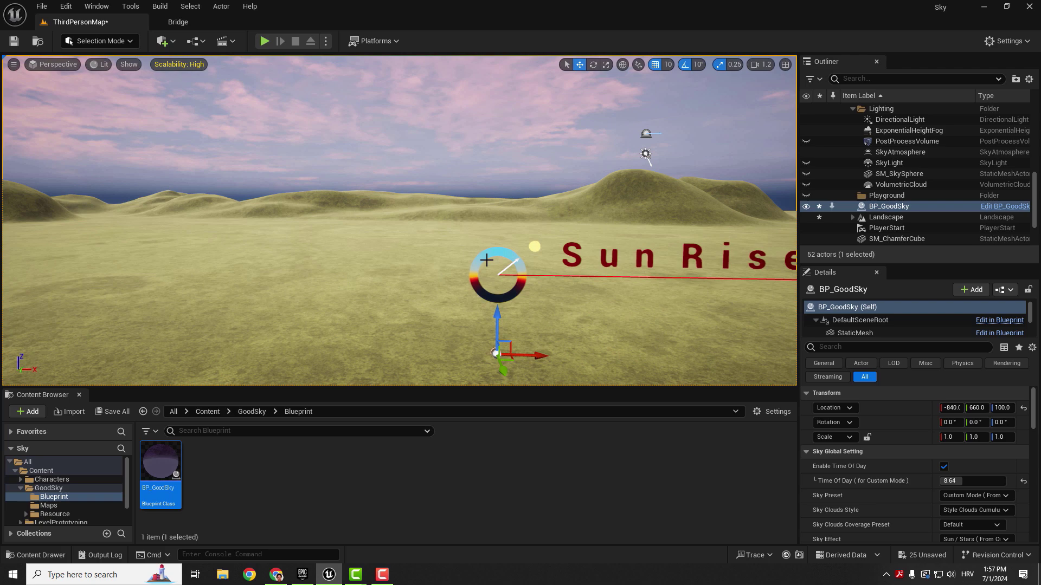
Change Time Of Day to 8.256, then settle near 7.104 for a pink sunrise
drag(962, 480, 1008, 479)
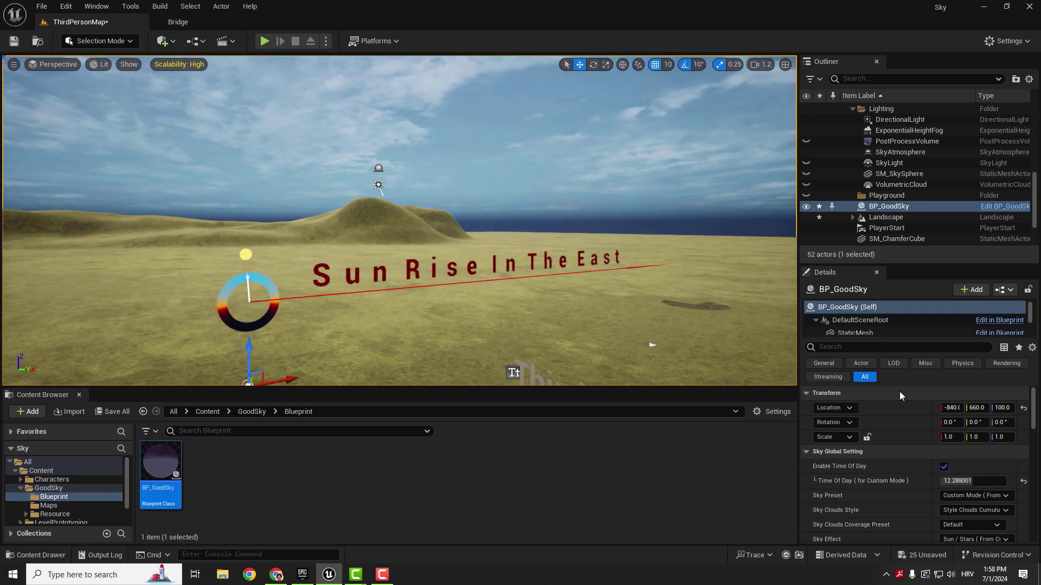
click(971, 481)
text(8.256)
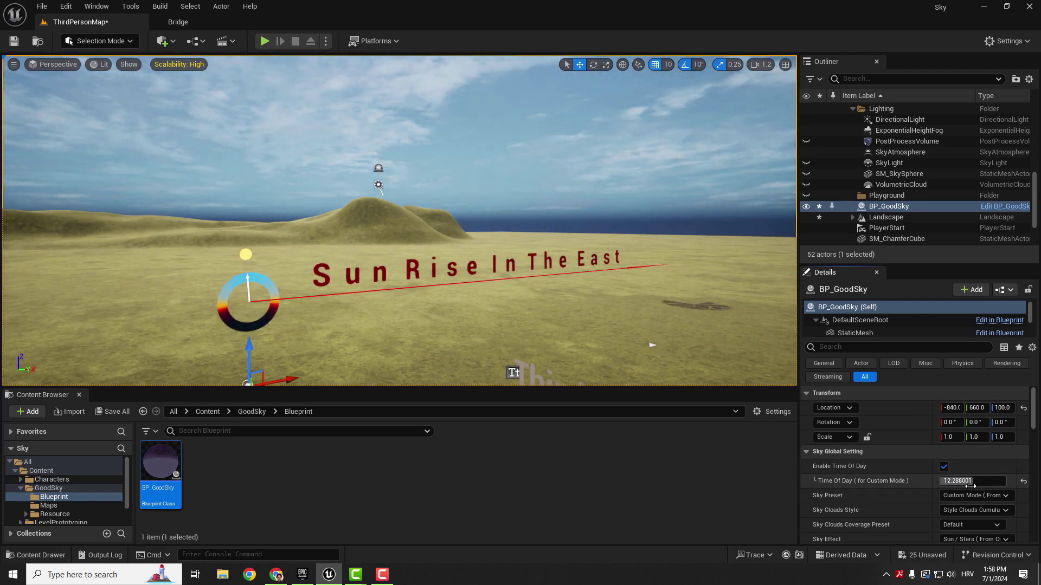
key(Return)
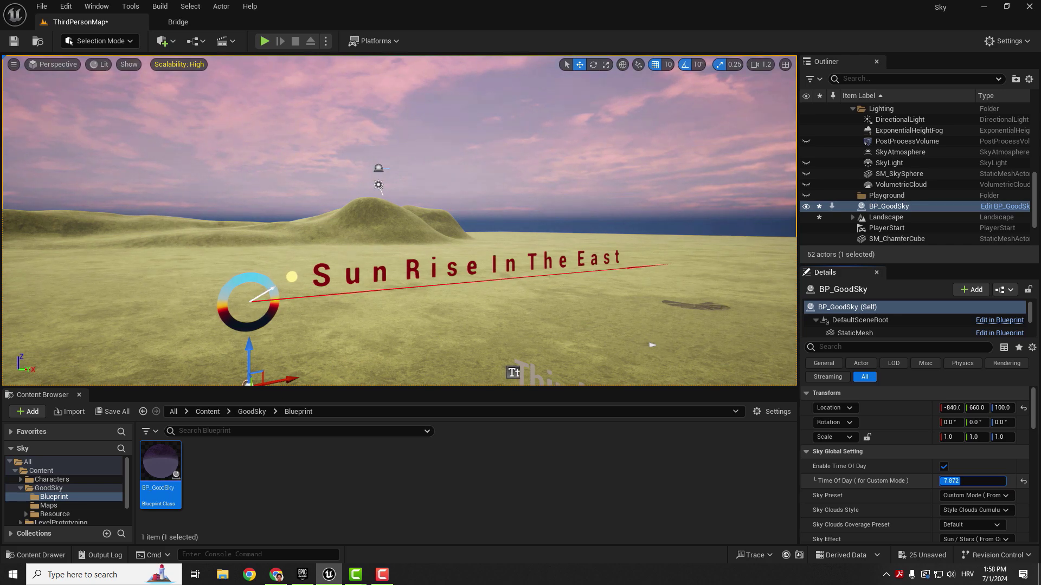
right_drag(651, 345, 689, 260)
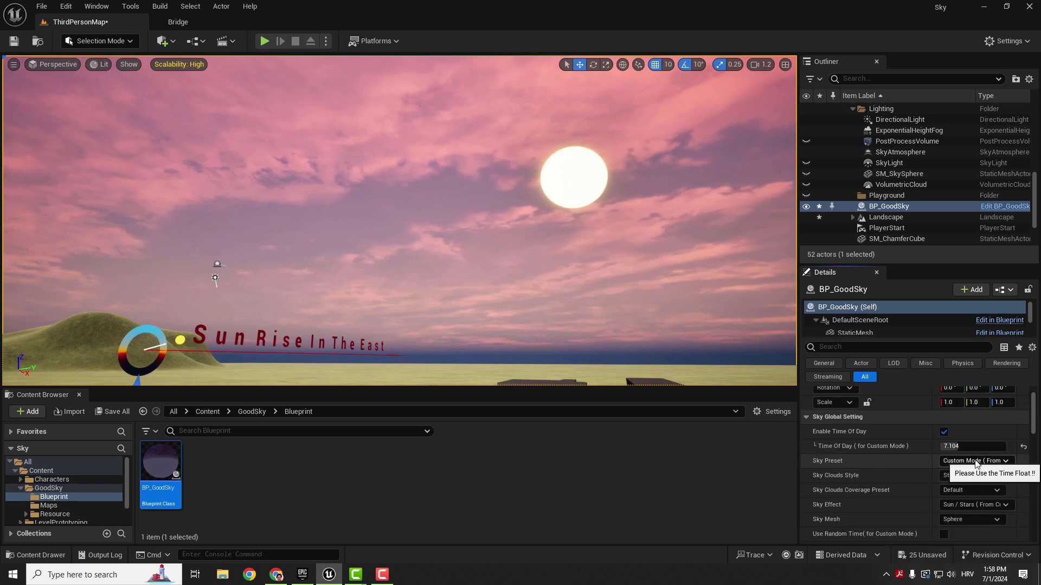
Preview the Style Death, Style Forest and Style DarkSouls sky presets
click(977, 462)
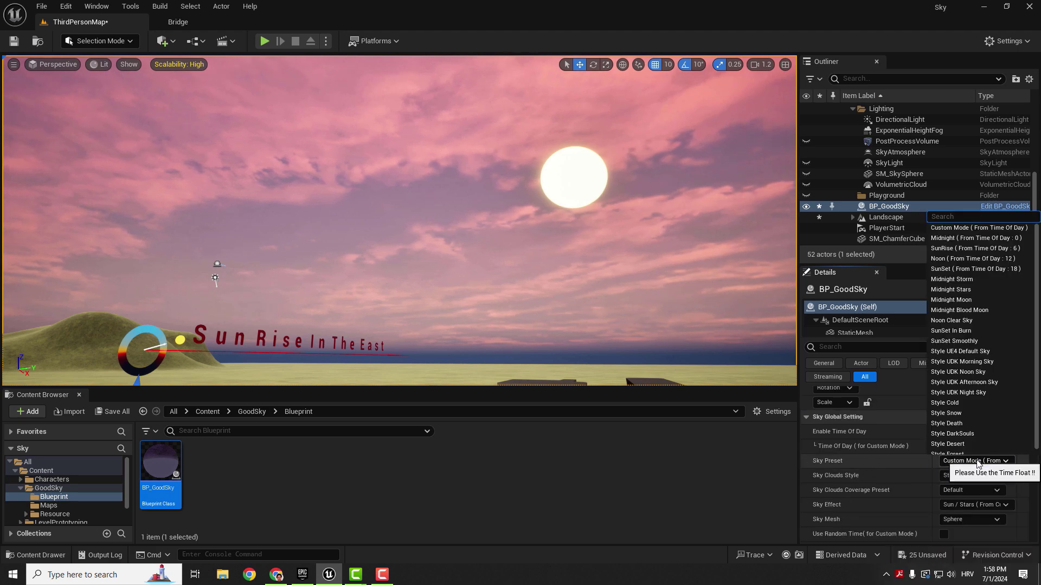
click(948, 423)
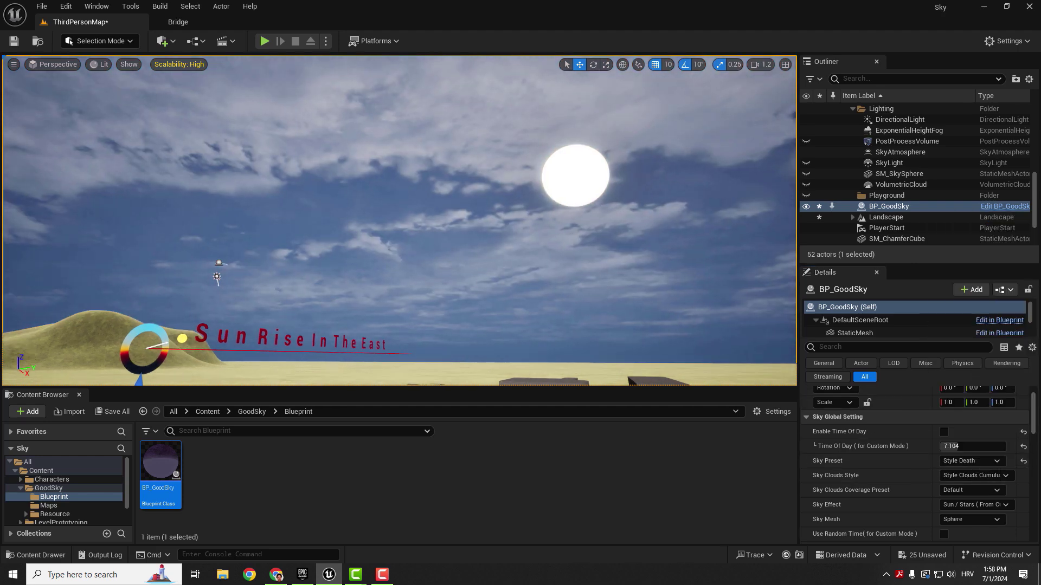
right_drag(398, 220, 359, 260)
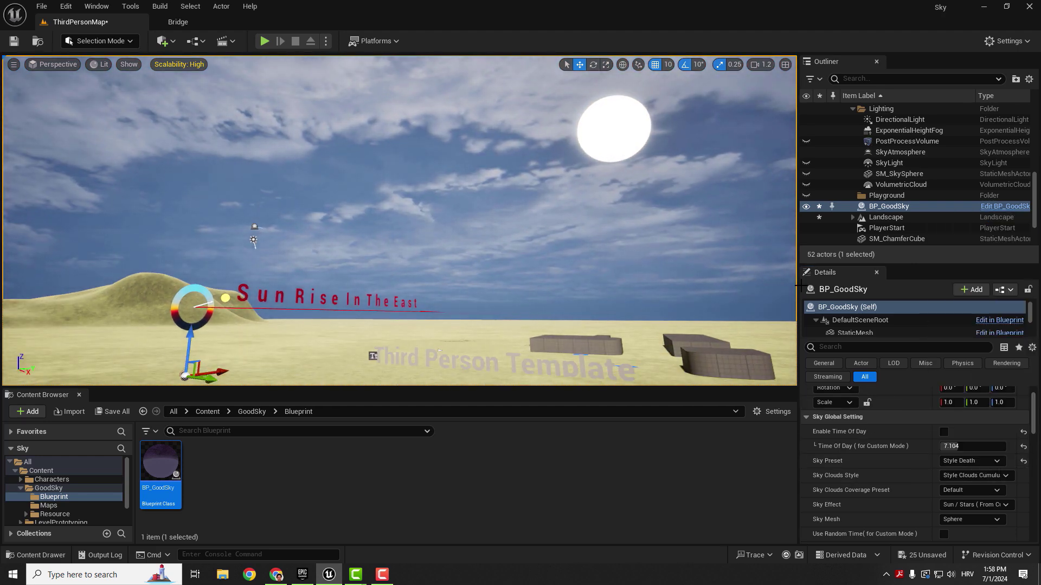
click(972, 461)
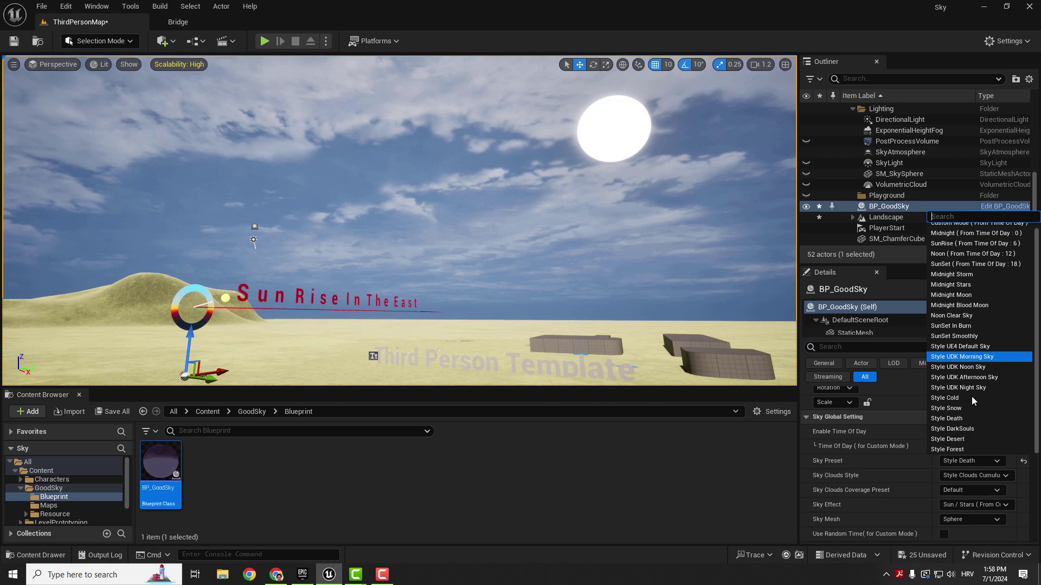
click(967, 448)
click(972, 461)
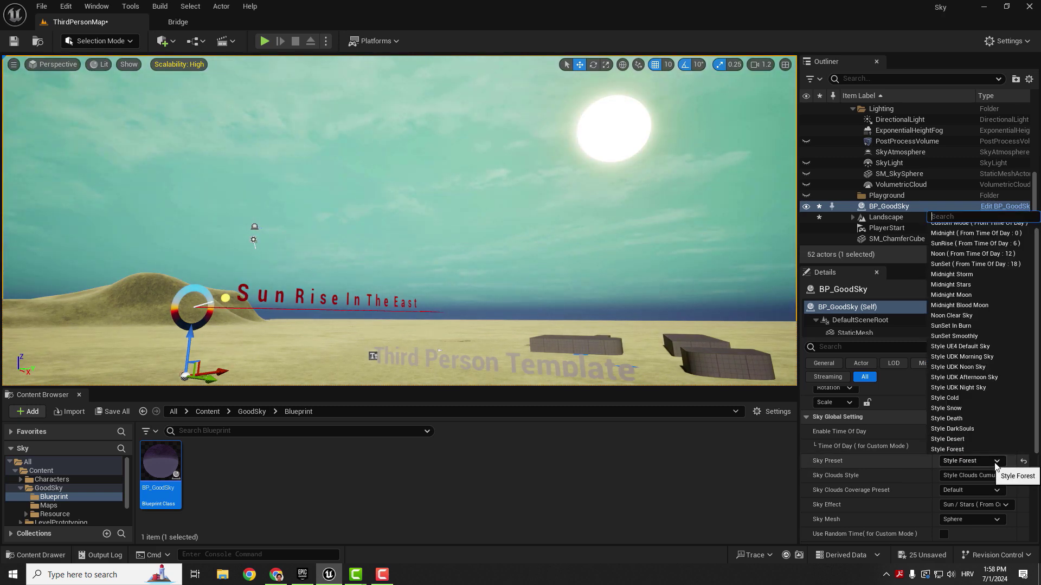
click(965, 429)
Apply Noon Clear Sky, then reset Sky Preset and Time Of Day to defaults
click(972, 461)
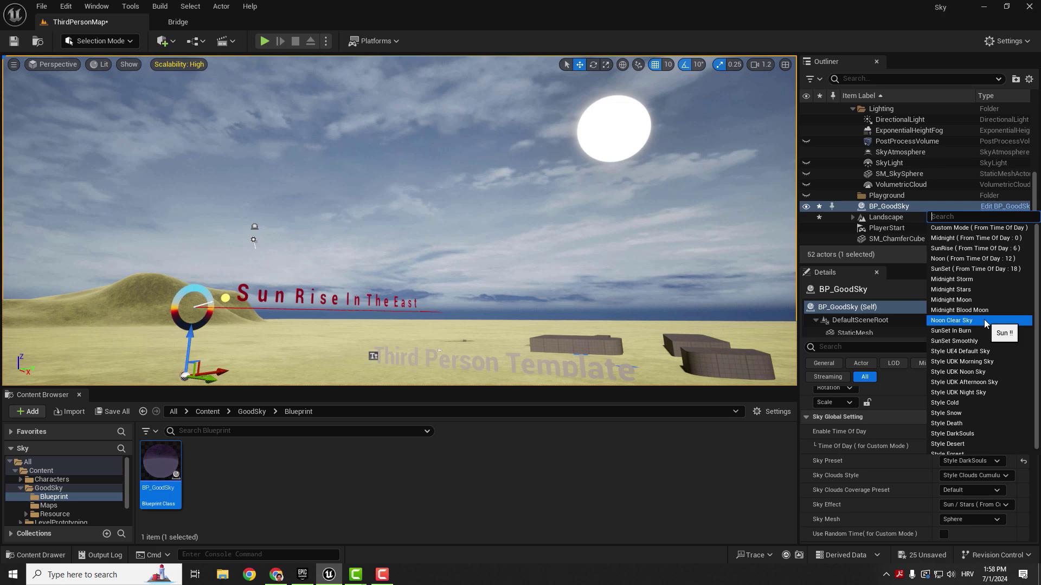
click(968, 320)
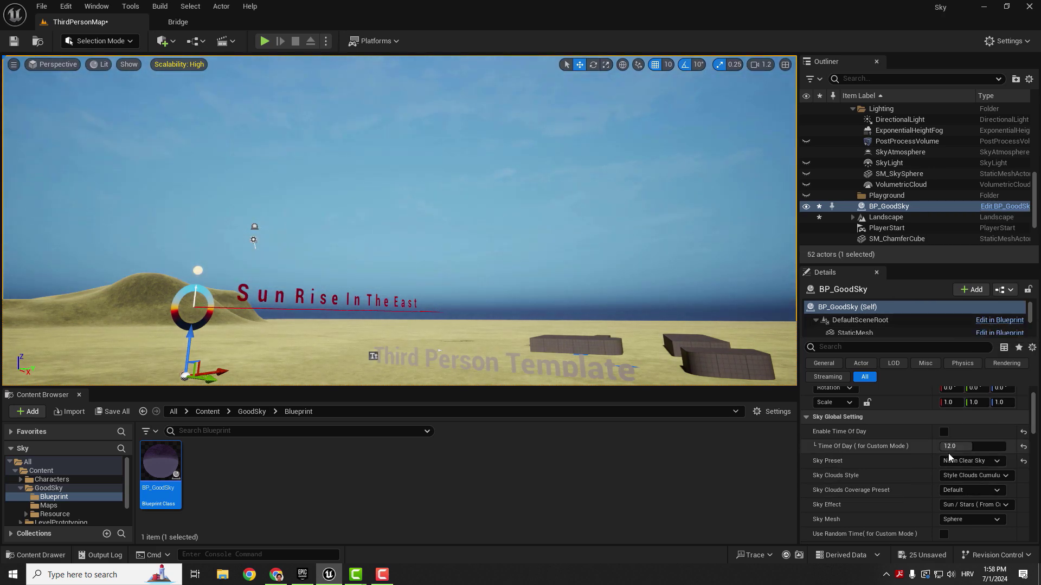
click(1023, 462)
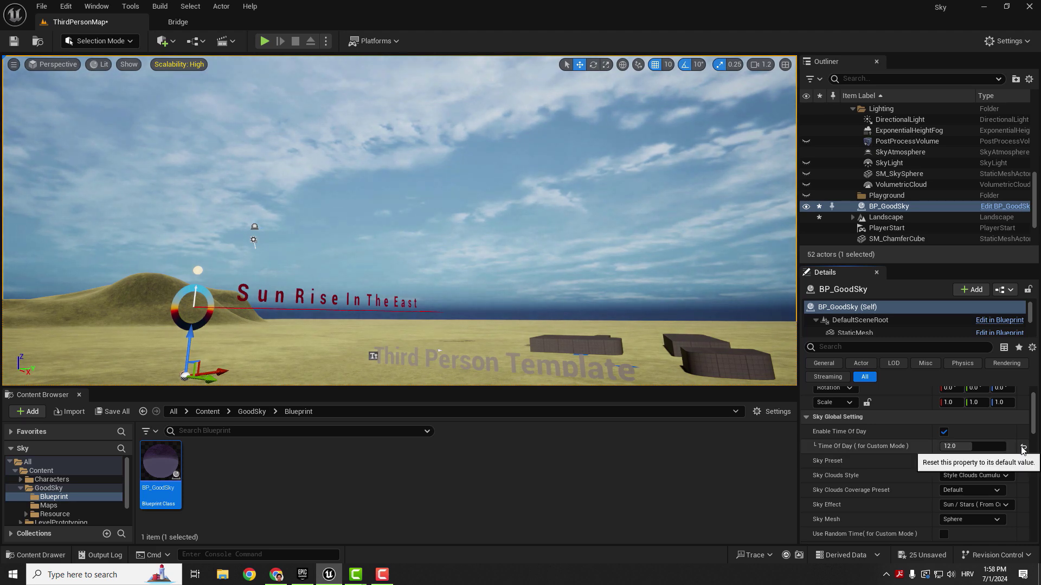
click(1022, 446)
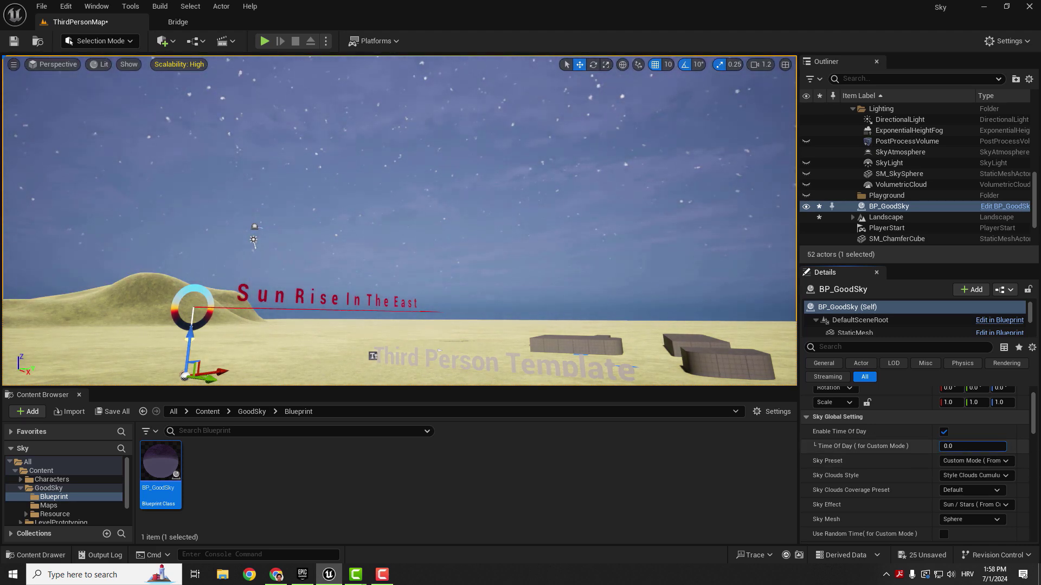
Set Time Of Day to 6.336 and try Super Heavy, Middle and Clear cloud coverage
drag(973, 445, 1000, 445)
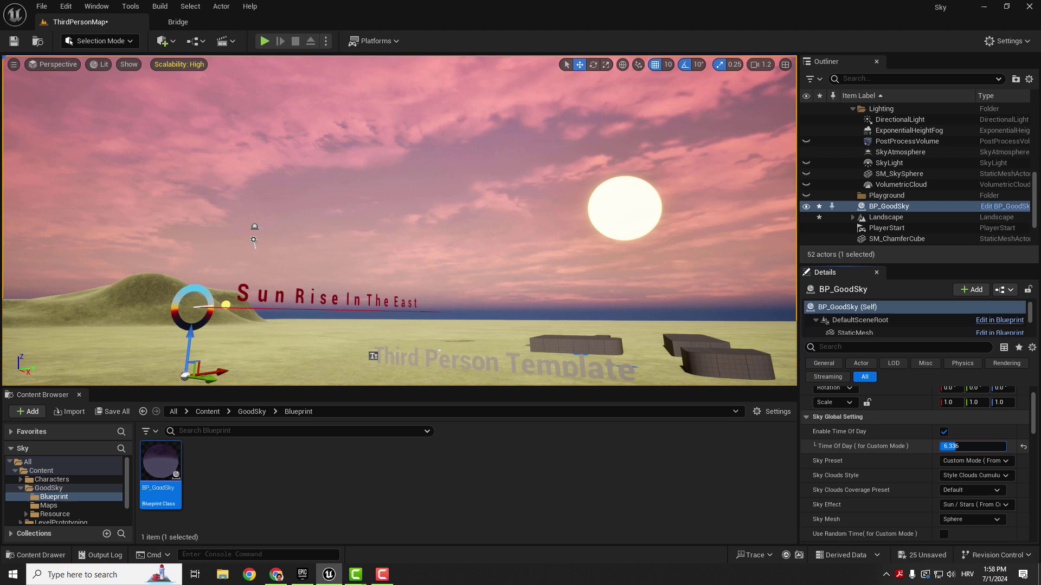
click(984, 476)
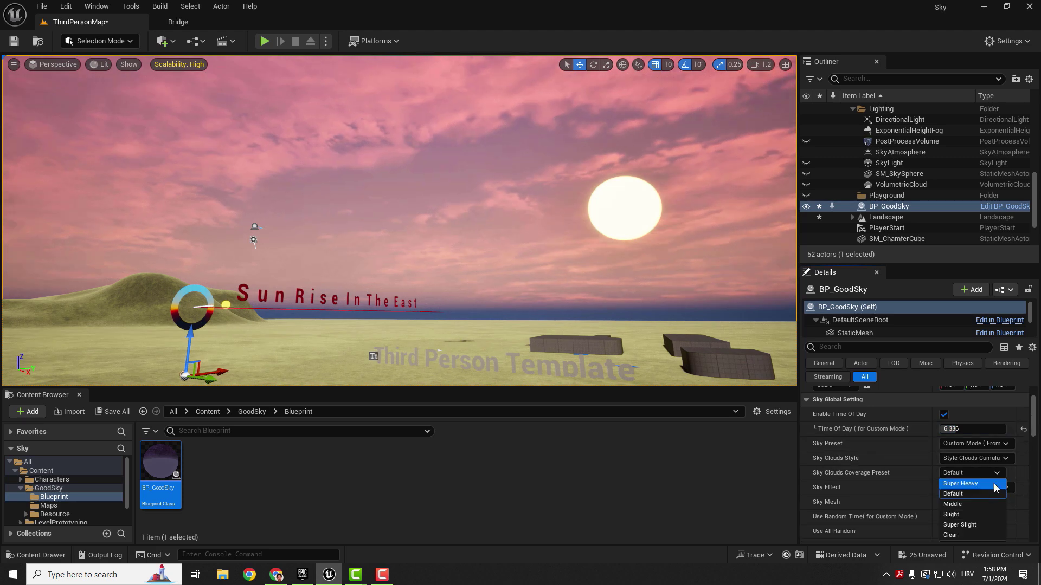
click(977, 484)
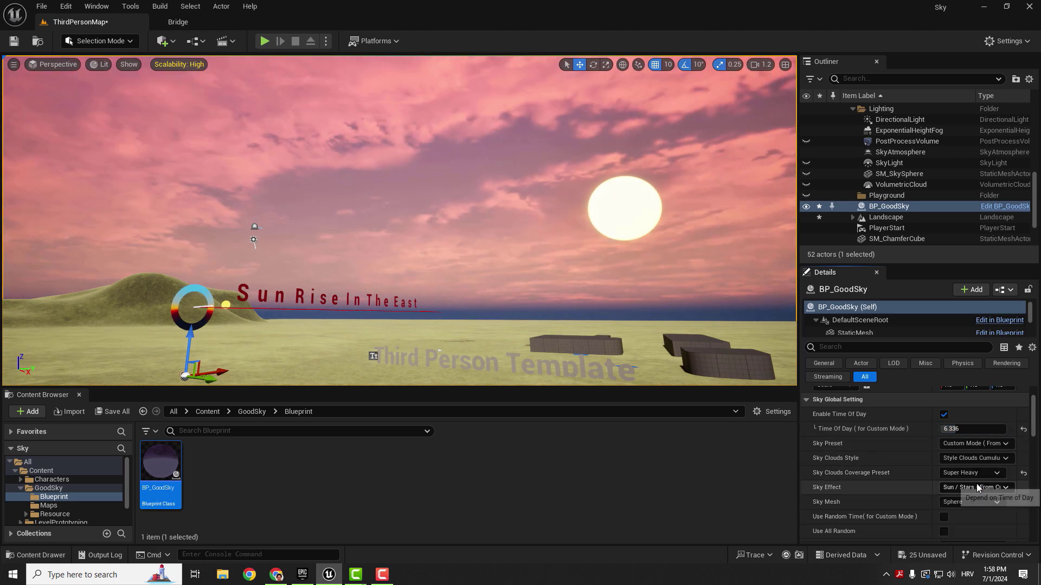
click(974, 472)
click(980, 502)
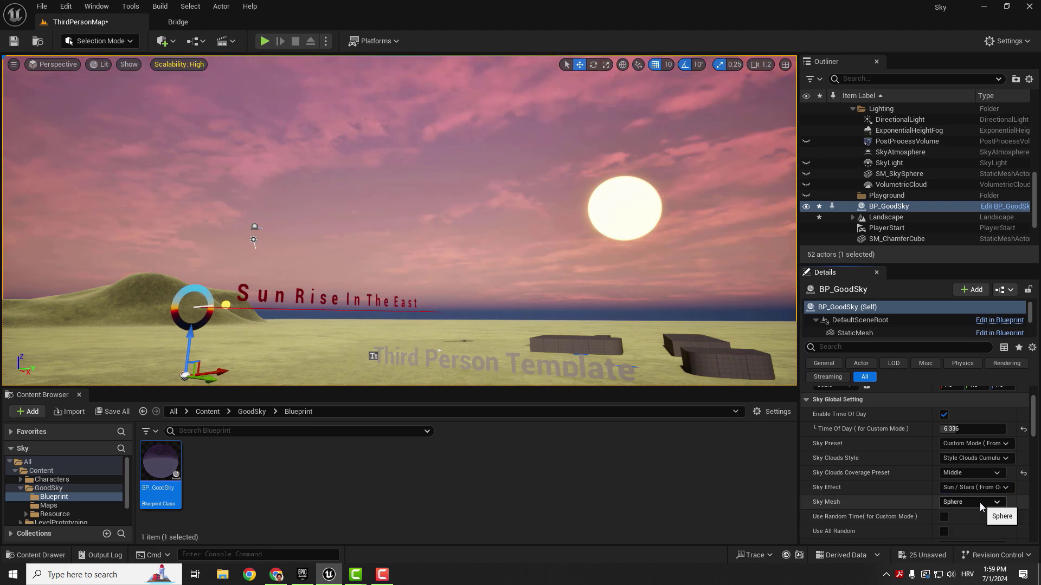
click(974, 472)
Settle on Super Heavy cloud coverage and set Sky Effect to Storm
click(972, 534)
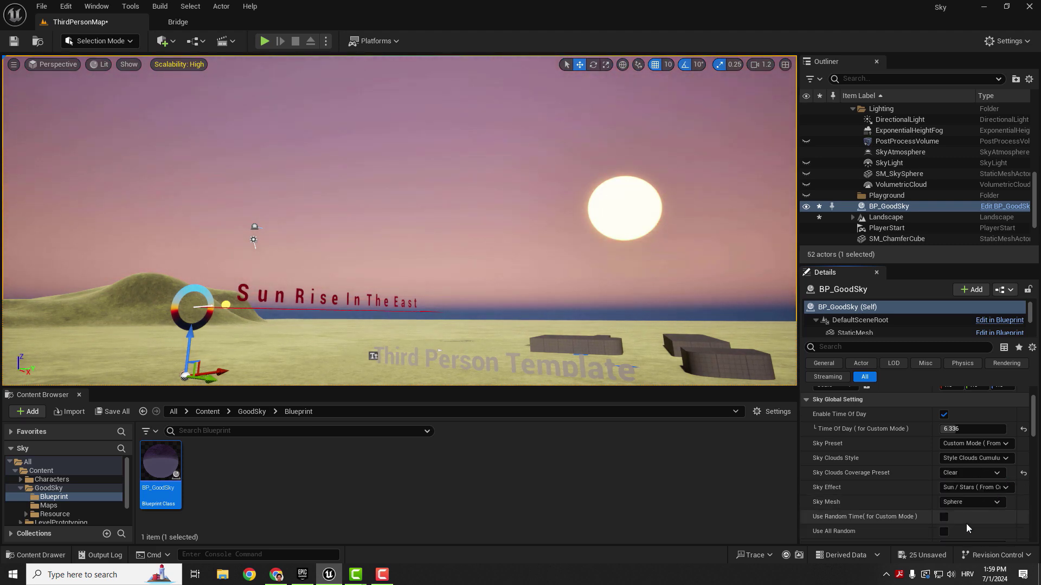
click(993, 475)
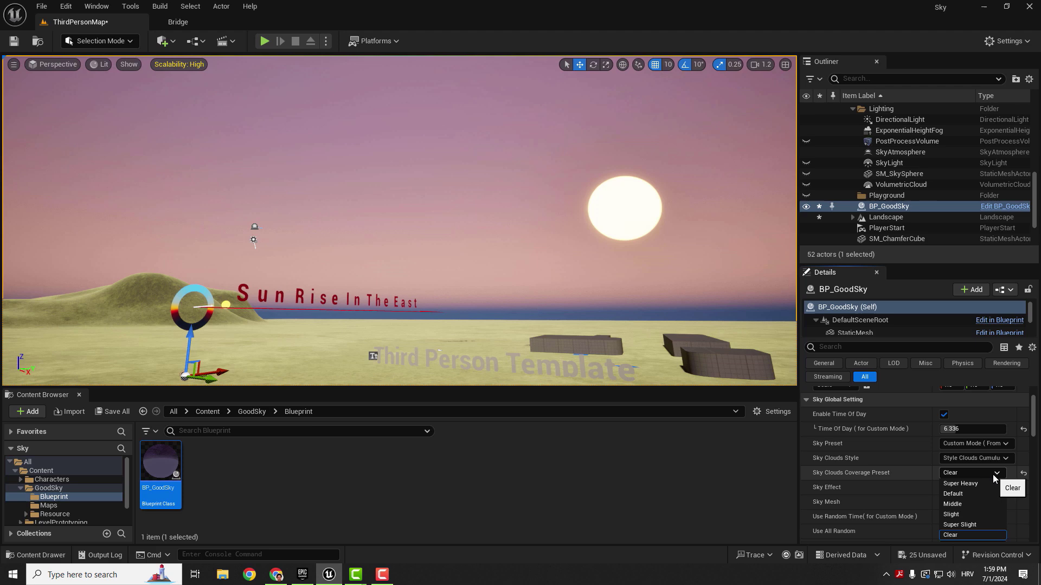
click(974, 484)
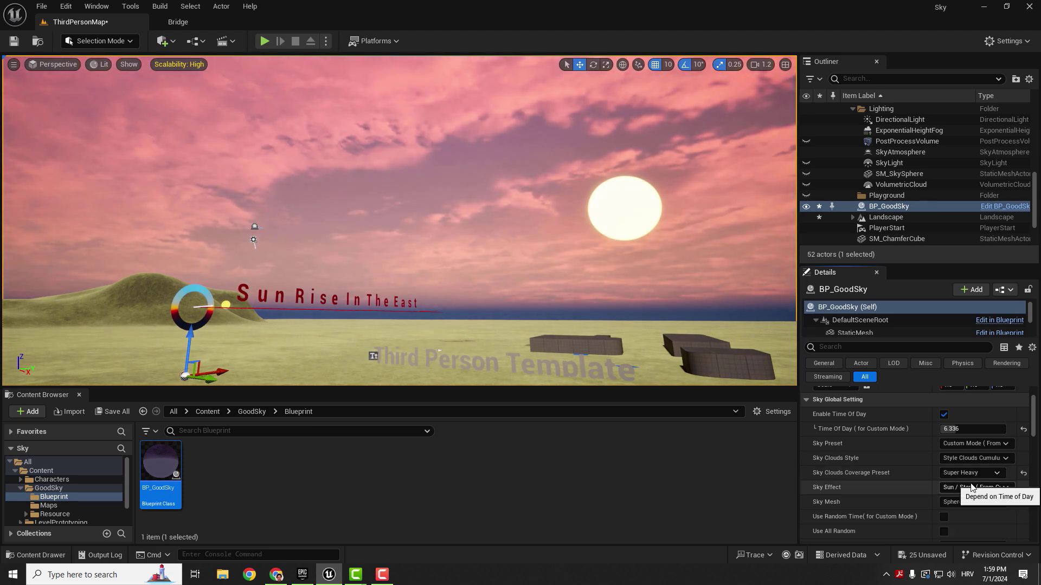
click(999, 489)
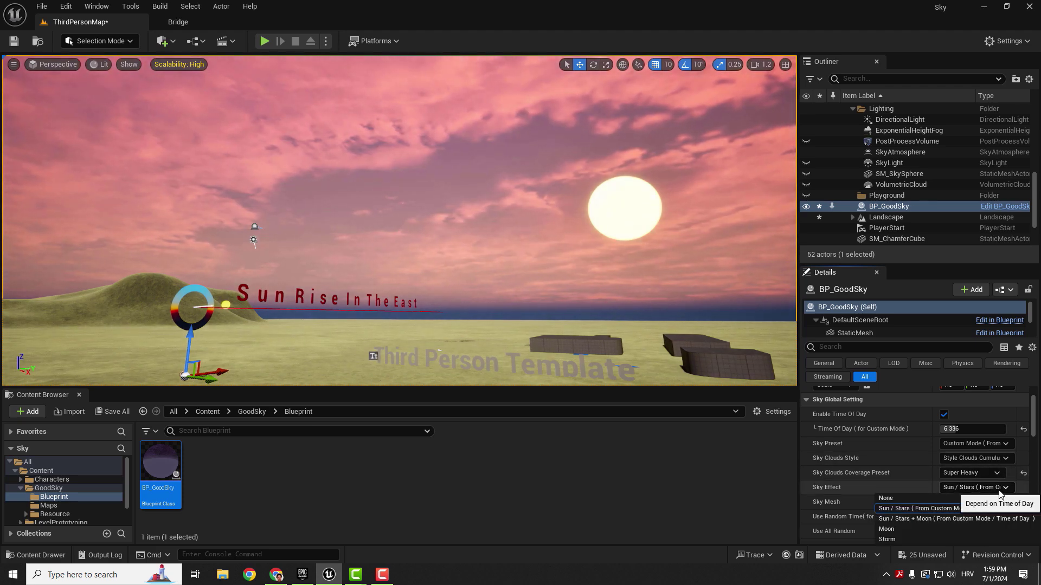
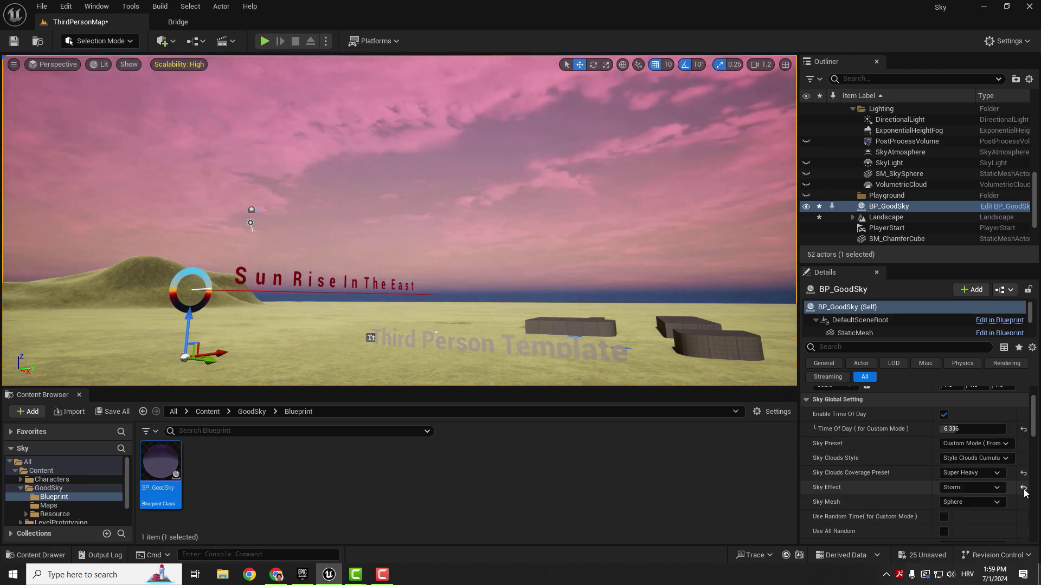
Revert the sky effect to Sun / Stars and try Super Heavy and randomized cloud coverage
click(1023, 487)
click(1023, 474)
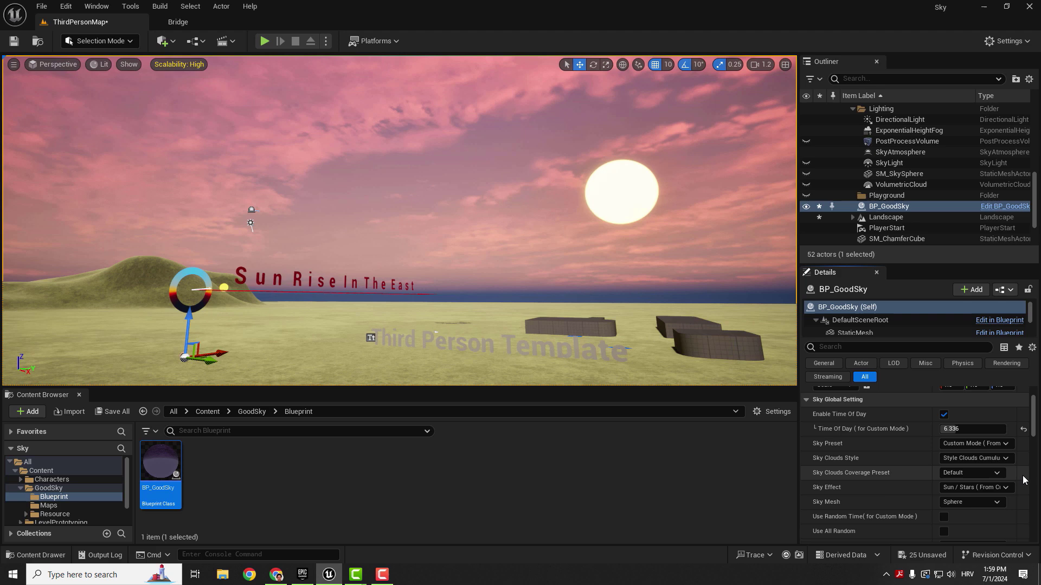
click(998, 474)
click(962, 491)
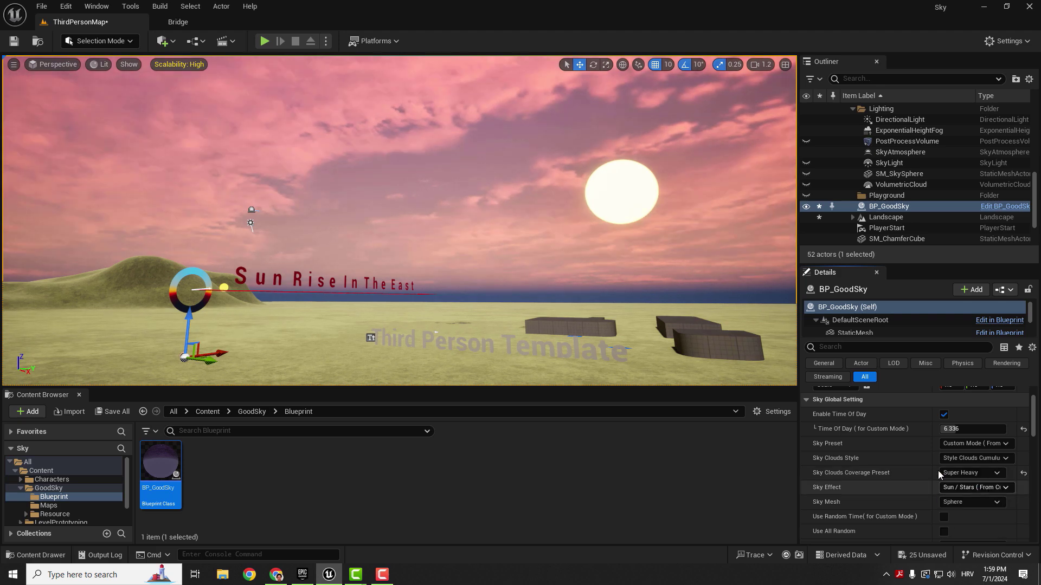
scroll(895, 467, down, 2)
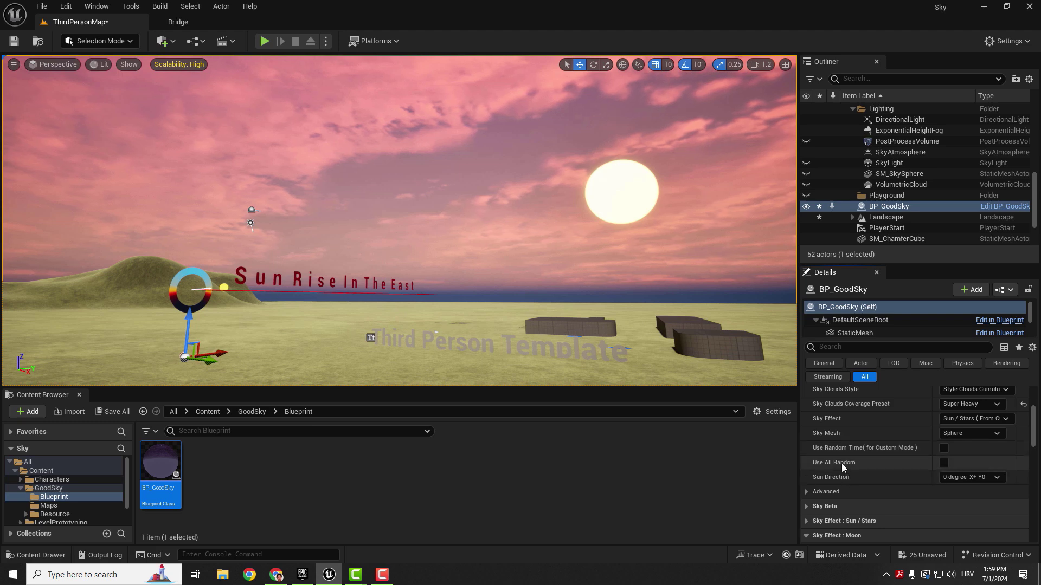
click(944, 464)
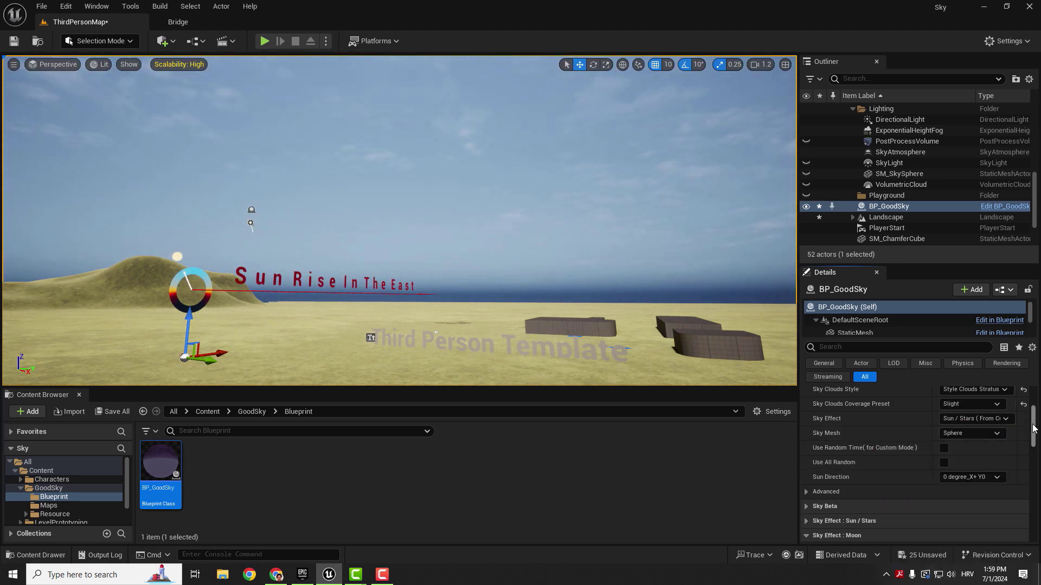
scroll(924, 456, up, 2)
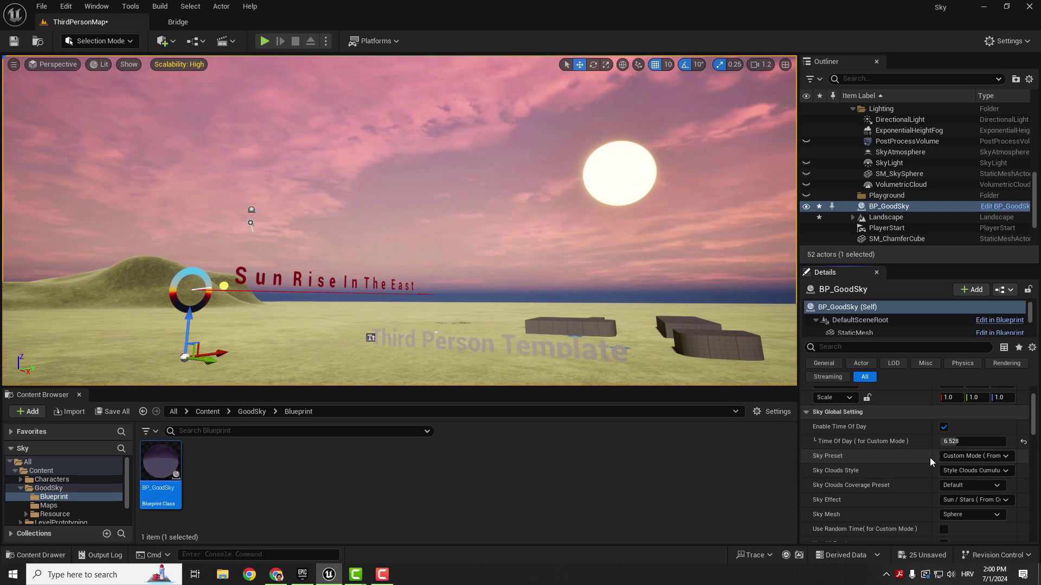
scroll(919, 452, down, 2)
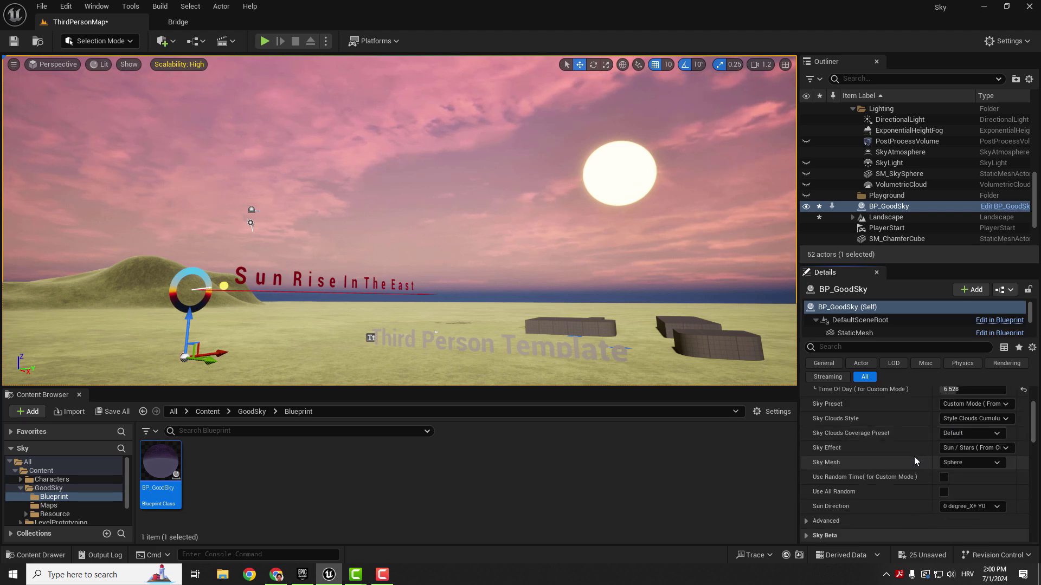
scroll(914, 455, down, 2)
Show the Advanced settings and raise Global Texture Move Speed to preview faster-moving clouds
click(807, 417)
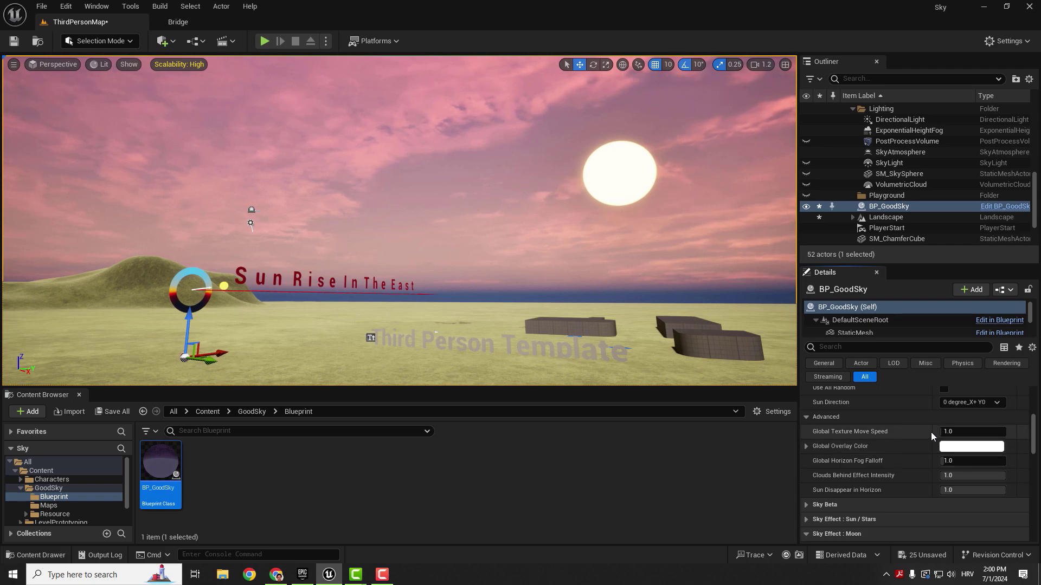
drag(955, 433, 1000, 433)
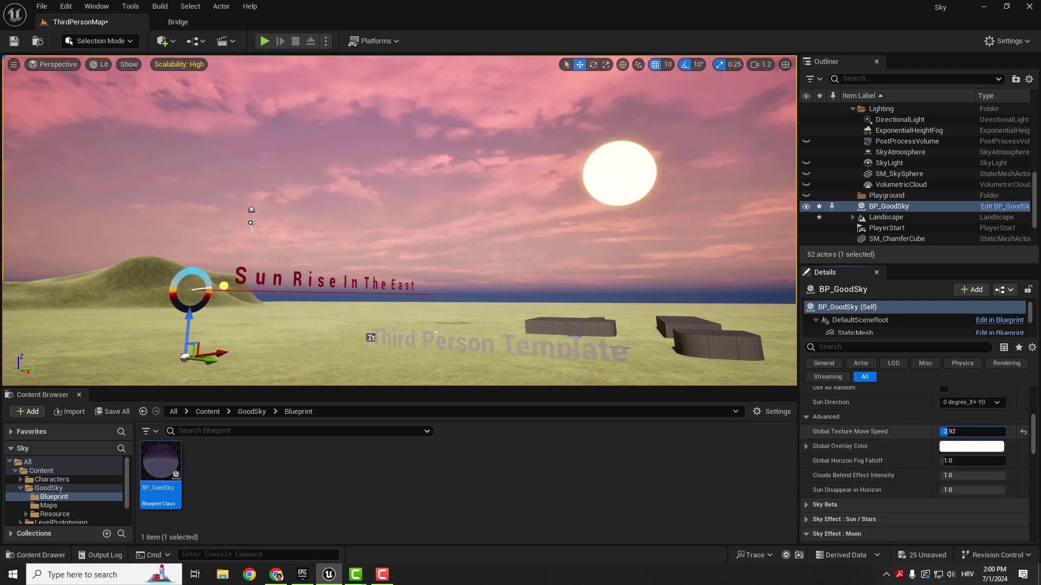
scroll(606, 277, up, 1)
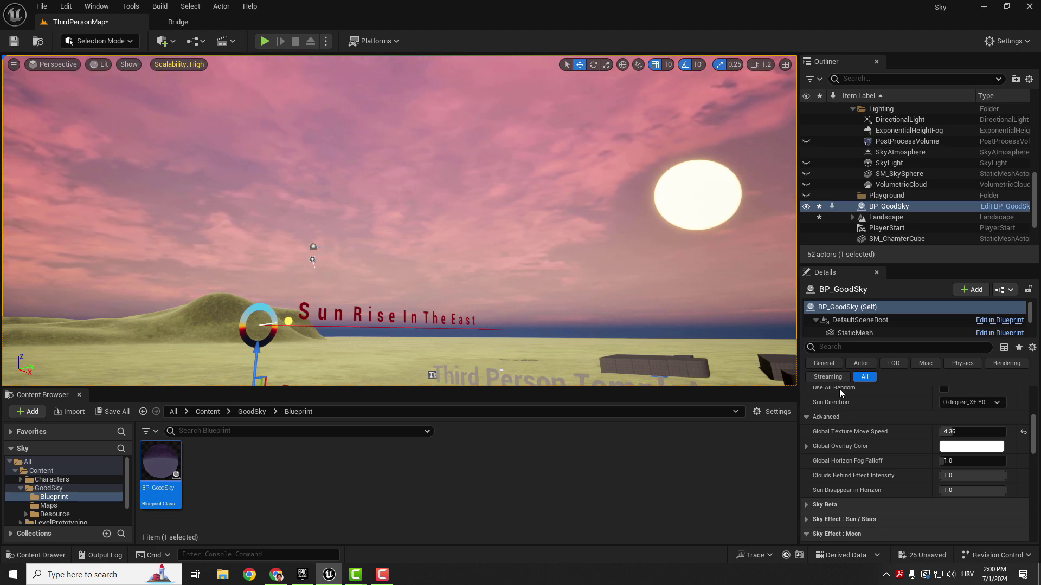
drag(959, 432, 987, 432)
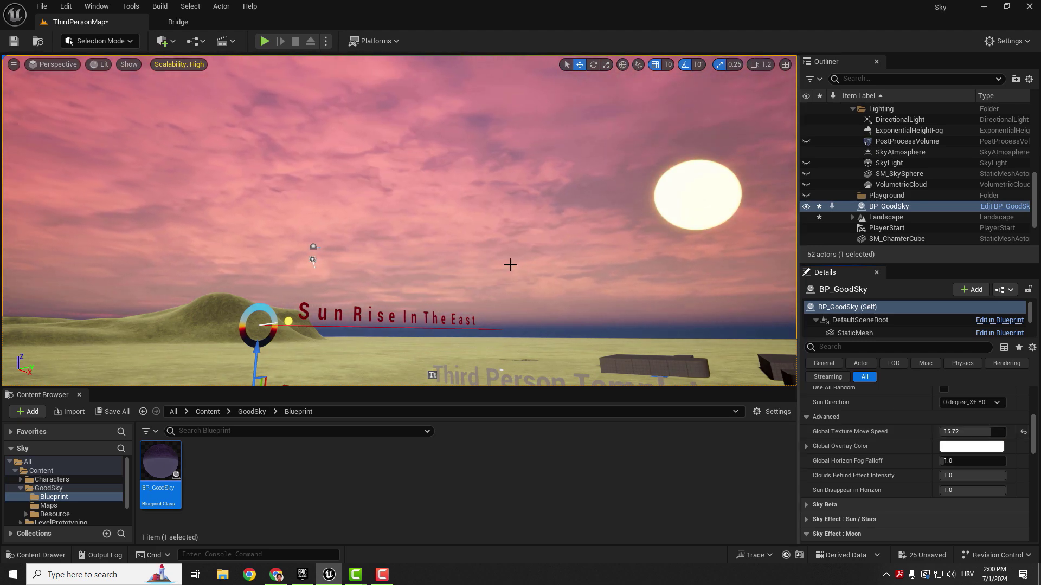
drag(509, 264, 517, 253)
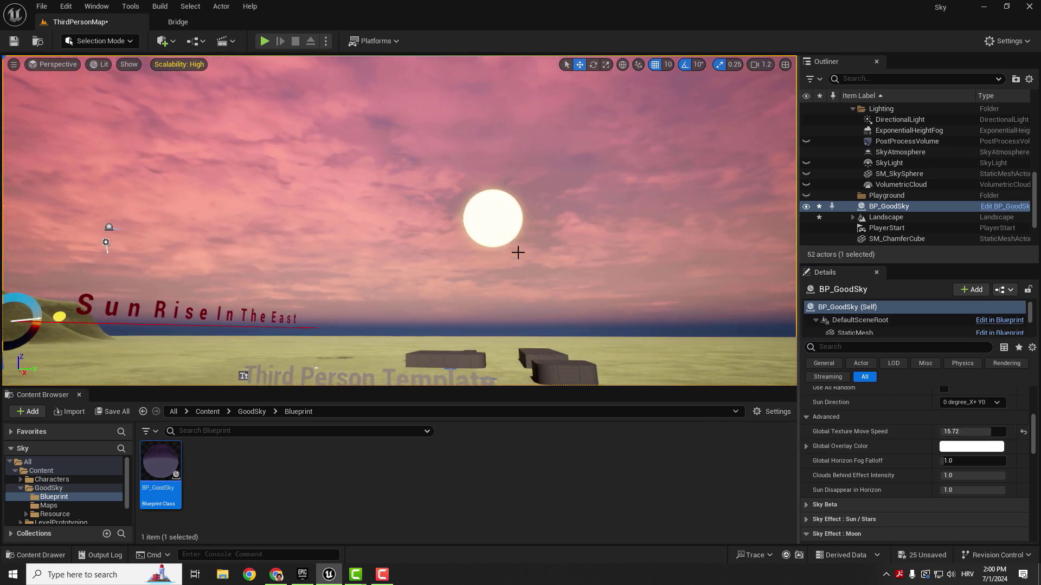
mouse_move(639, 298)
right_down()
mouse_move(640, 244)
mouse_move(743, 239)
mouse_move(957, 444)
right_up()
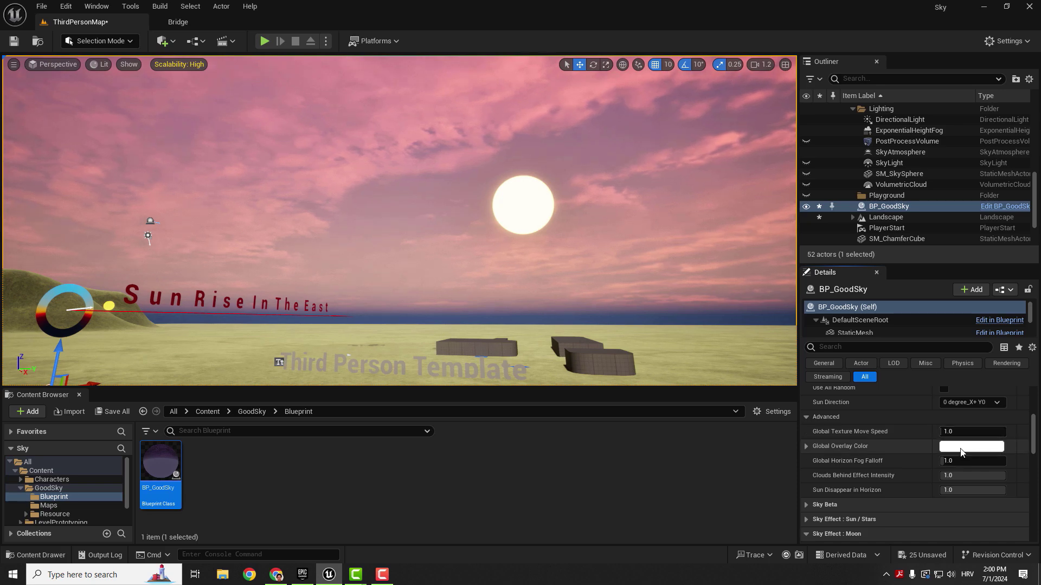
Try a pink Global Overlay Color, then discard the change
click(953, 446)
drag(853, 391, 860, 368)
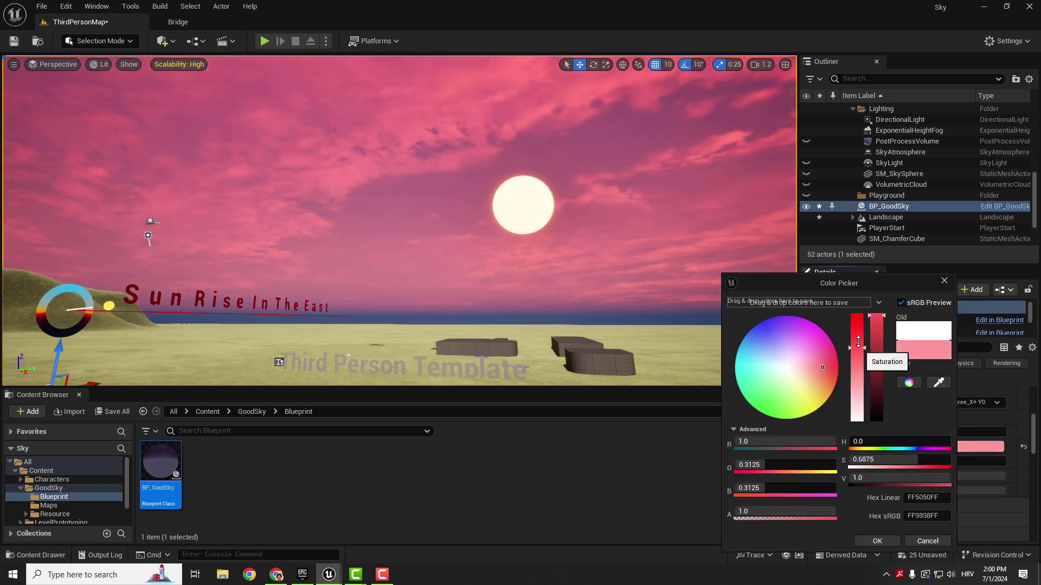
click(917, 540)
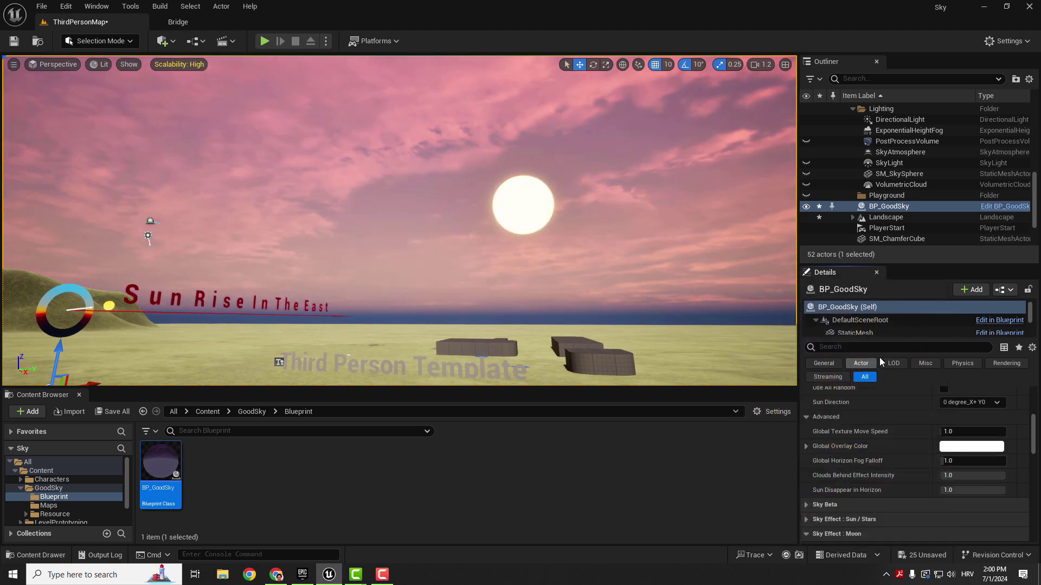
In the Sun / Stars settings, preview a larger sun and leave the Stars Overlay Color unchanged
click(803, 416)
click(805, 447)
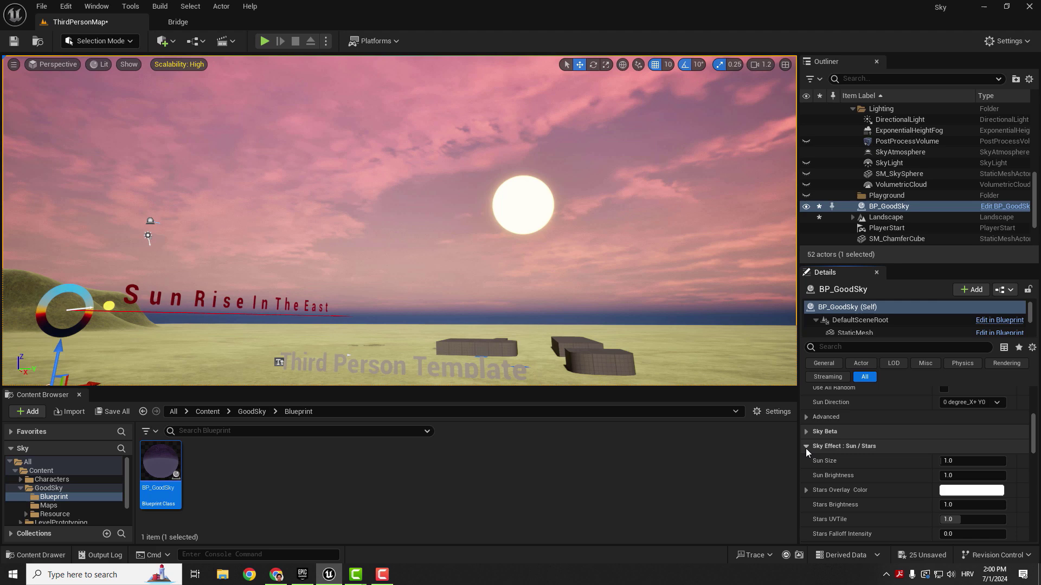
mouse_move(962, 460)
mouse_down()
mouse_move(937, 482)
mouse_move(996, 475)
mouse_move(976, 476)
mouse_up()
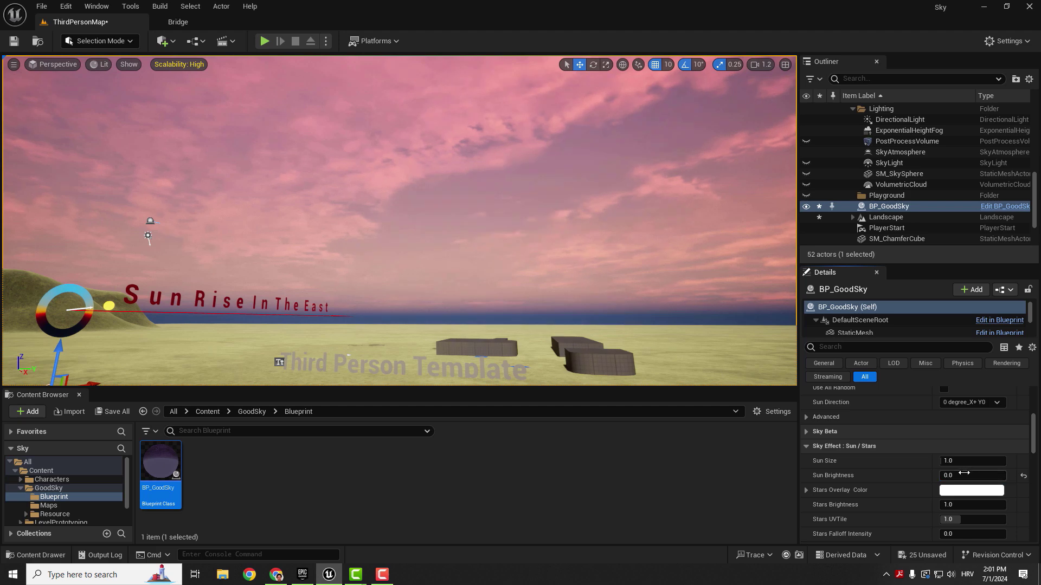
click(952, 494)
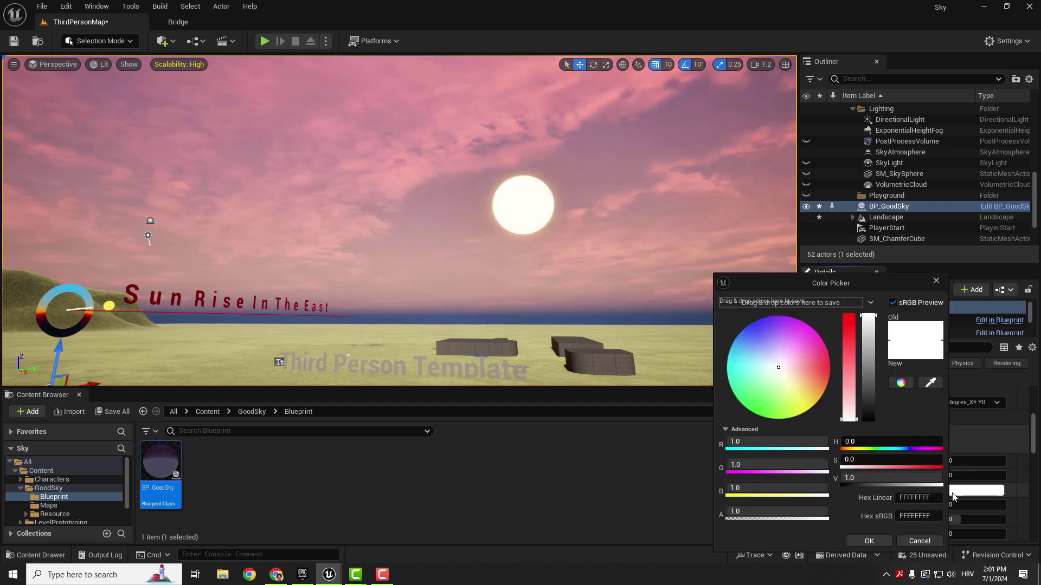
click(937, 282)
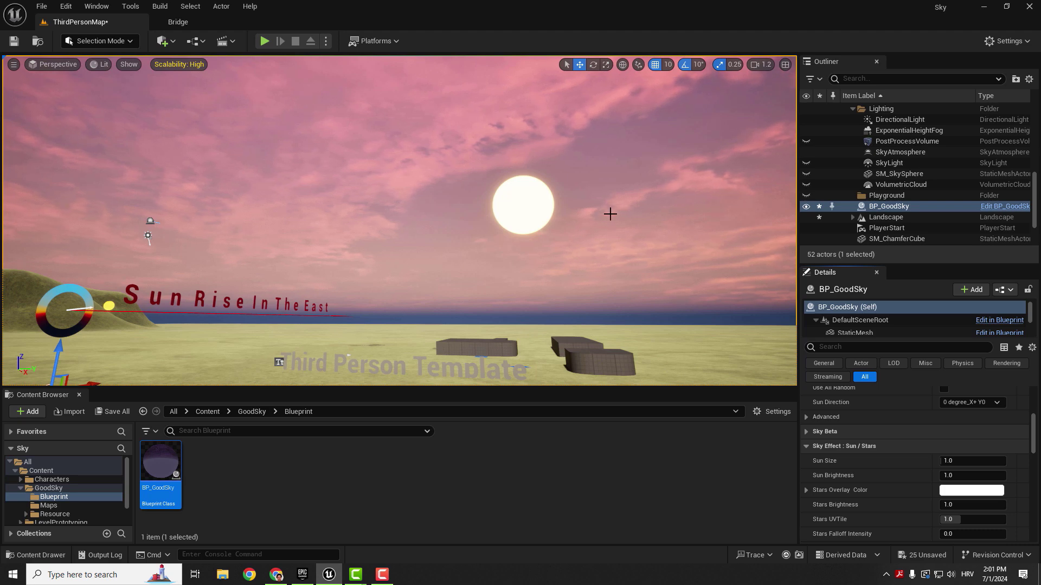
scroll(898, 433, down, 5)
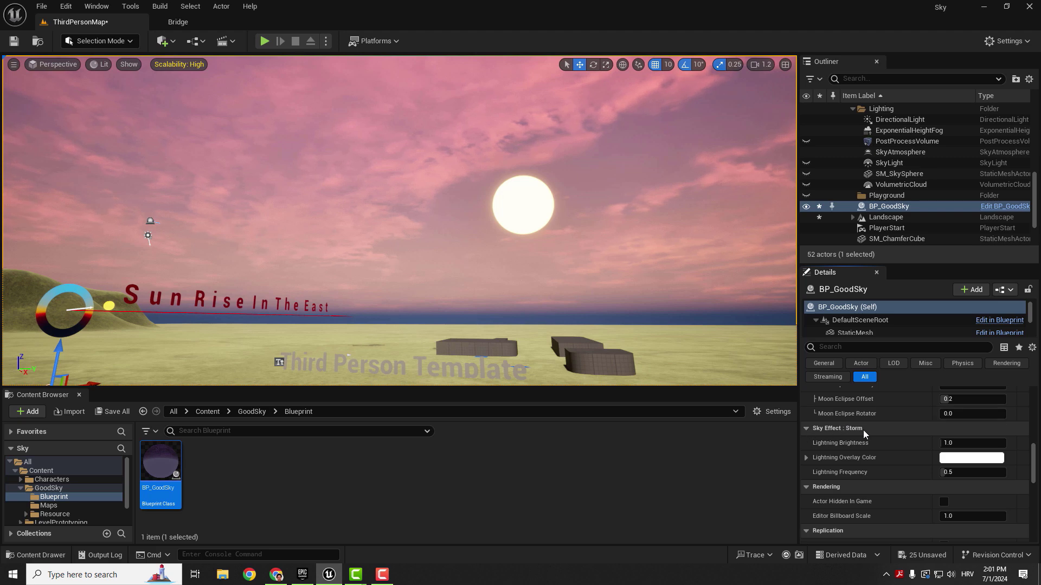
scroll(894, 435, up, 5)
scroll(935, 440, up, 3)
scroll(959, 440, up, 2)
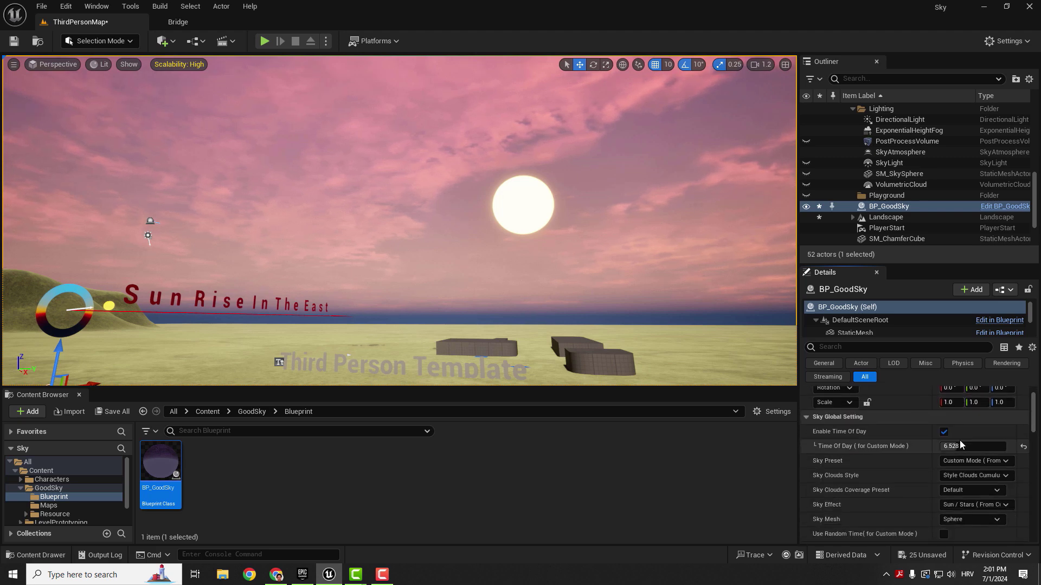
scroll(960, 440, down, 1)
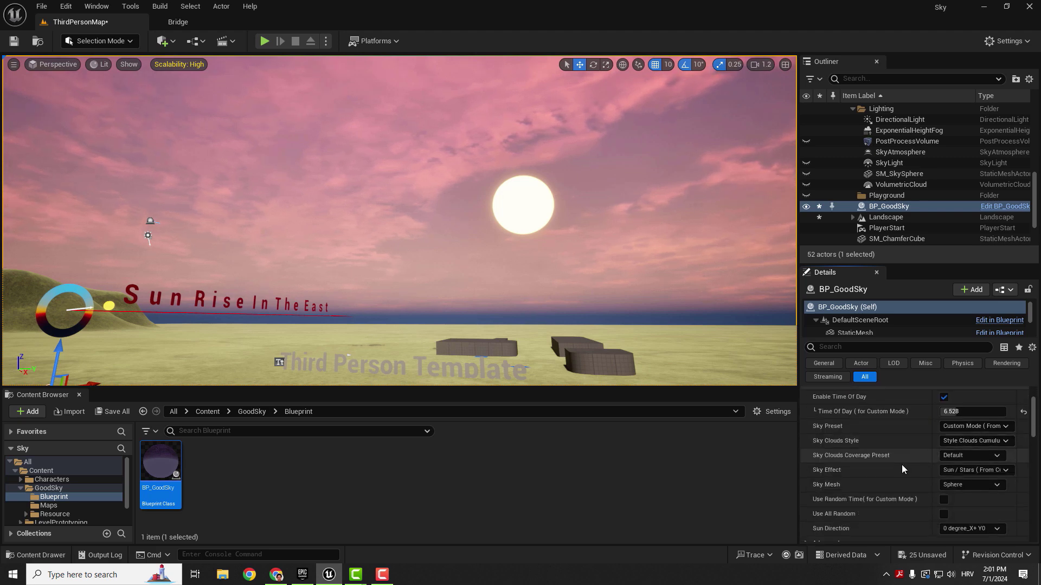
Switch to a different sky effect and raise Lightning Brightness to 9.48
click(989, 470)
click(967, 488)
scroll(1035, 437, down, 2)
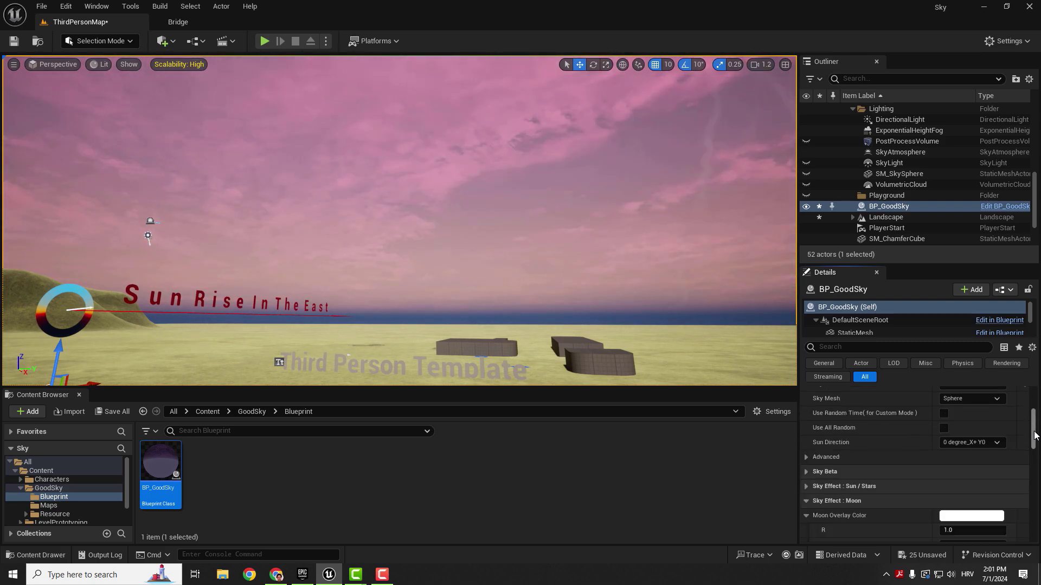
scroll(1035, 437, down, 2)
scroll(1035, 437, down, 1)
drag(972, 432, 1000, 431)
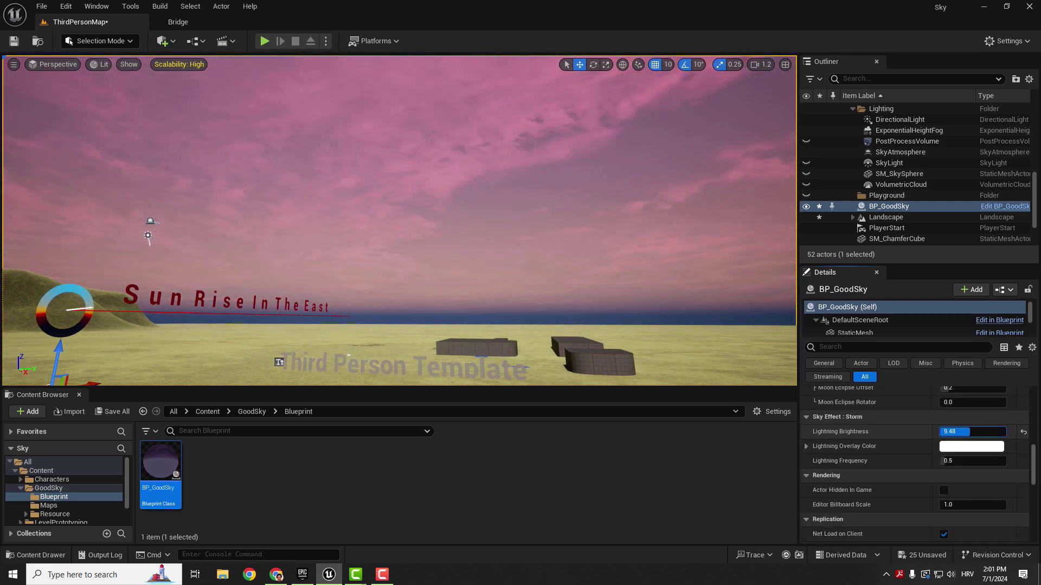
Tint the lightning overlay red-pink and view it in the sky
click(971, 446)
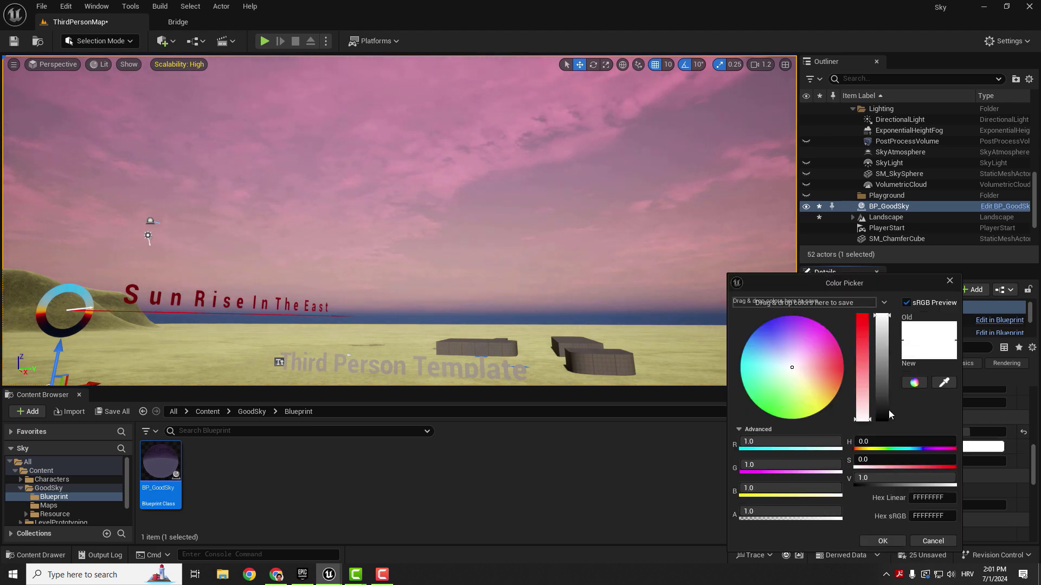
drag(869, 396, 866, 325)
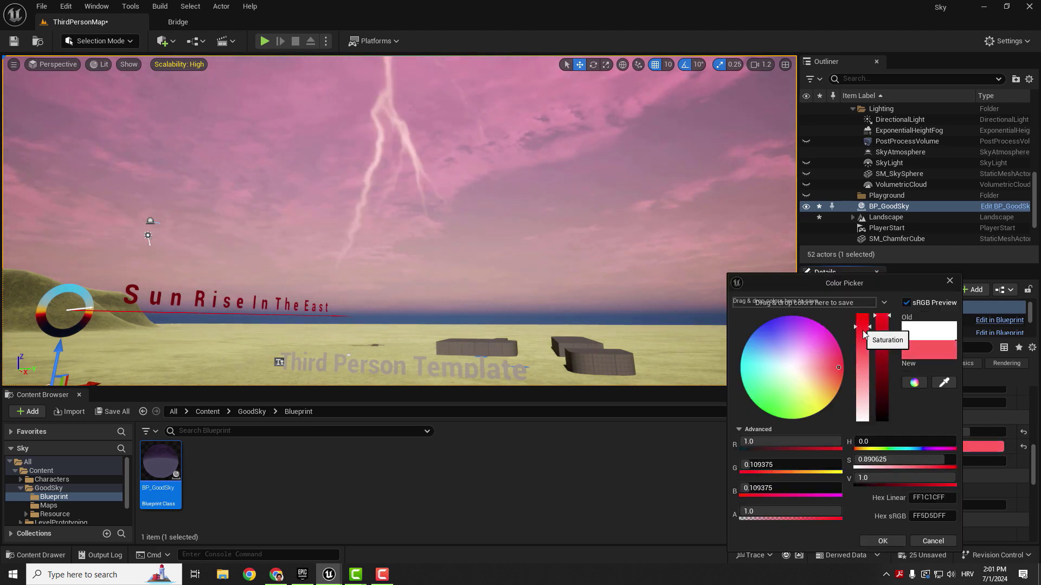
click(881, 541)
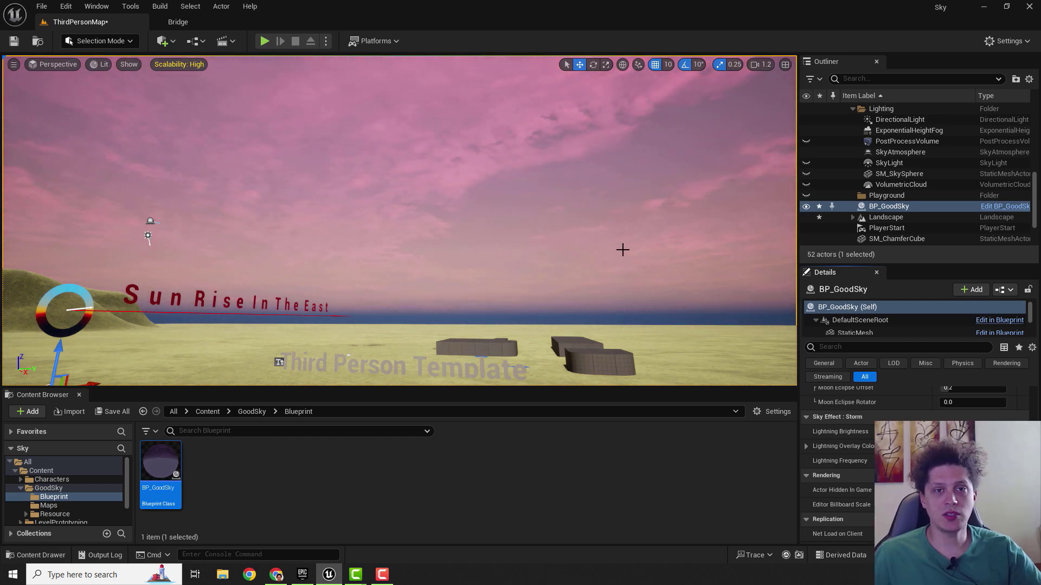
mouse_move(623, 246)
right_down()
mouse_move(602, 227)
mouse_move(639, 268)
right_up()
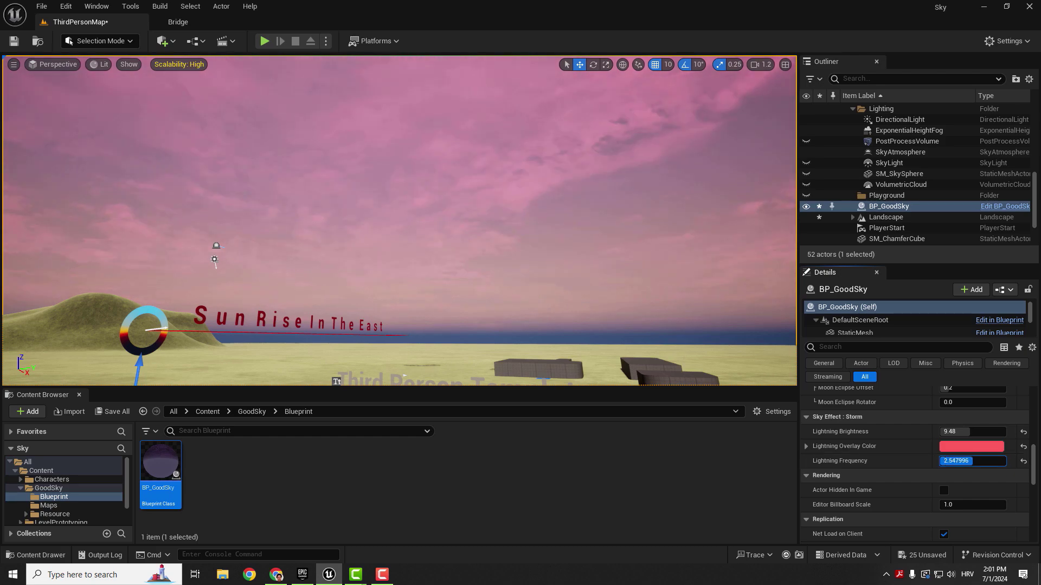
text(2.803993)
Raise Lightning Frequency to about 2.8, then reset brightness, overlay colour and frequency to defaults
right_drag(569, 255, 551, 240)
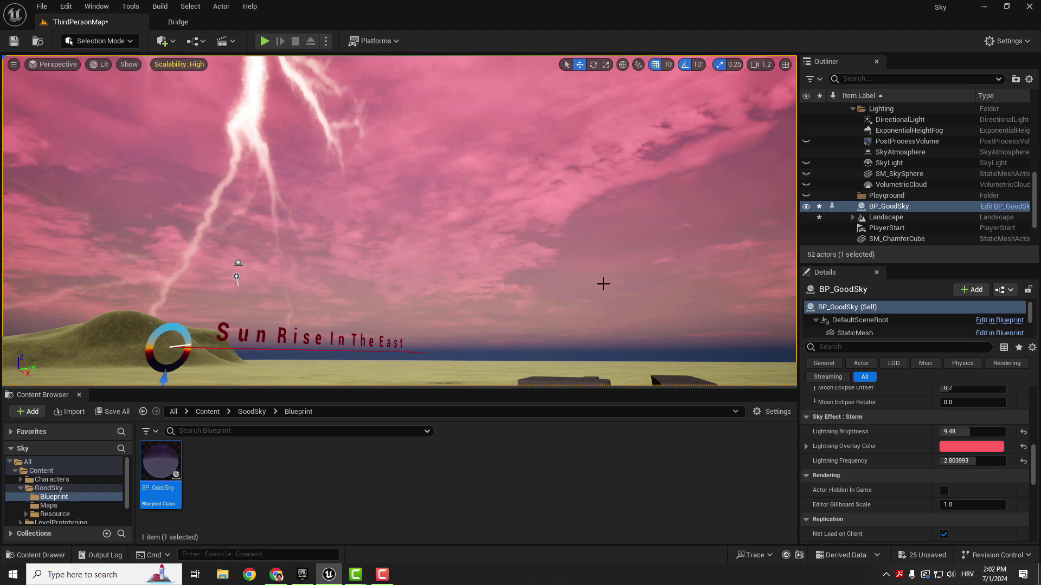
click(1024, 461)
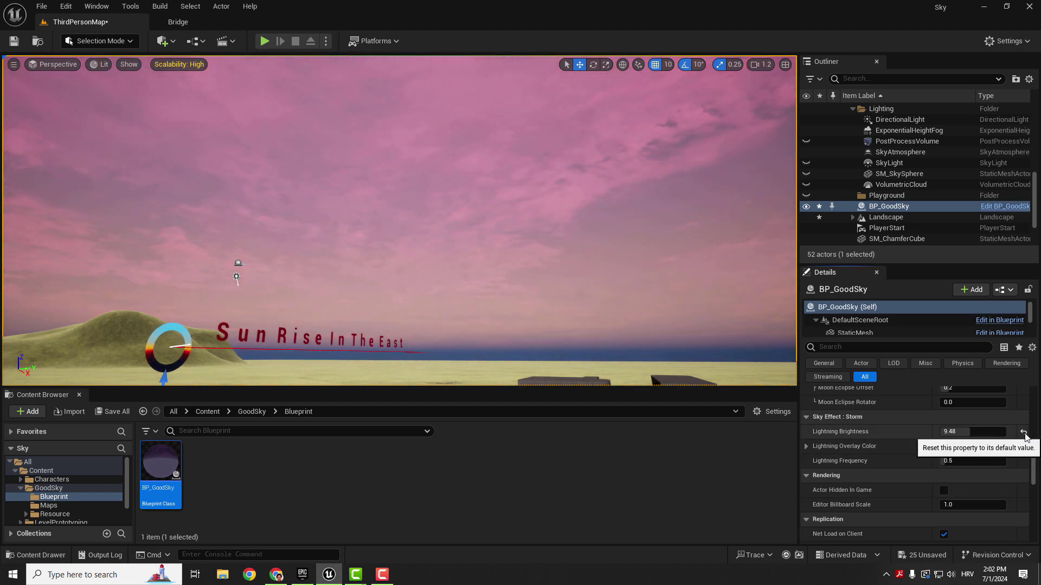
click(1022, 431)
click(1023, 446)
Select BP_GoodSky and turn the camera toward the sun, hills and blocks
click(889, 206)
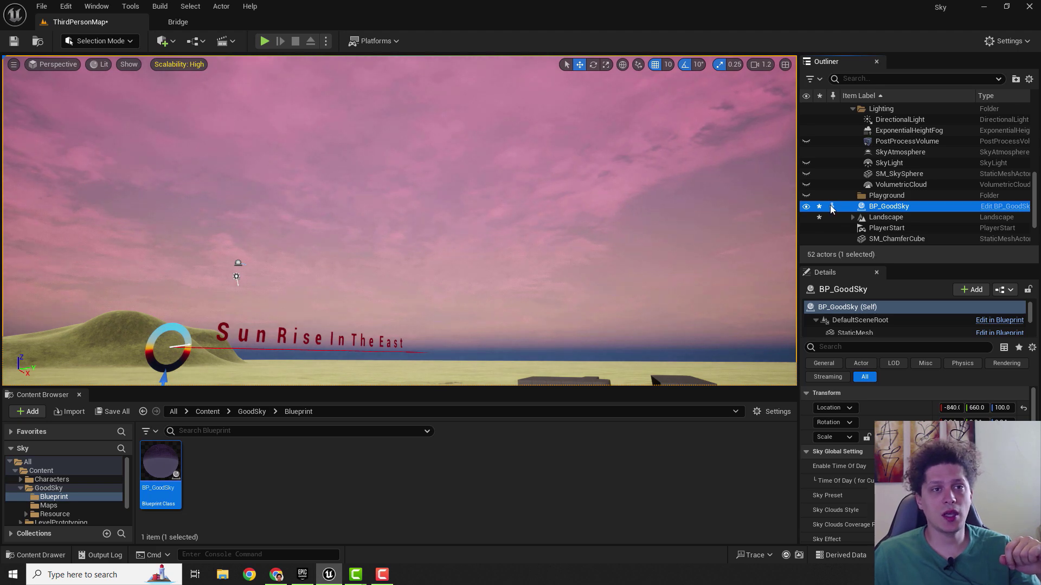
mouse_move(806, 135)
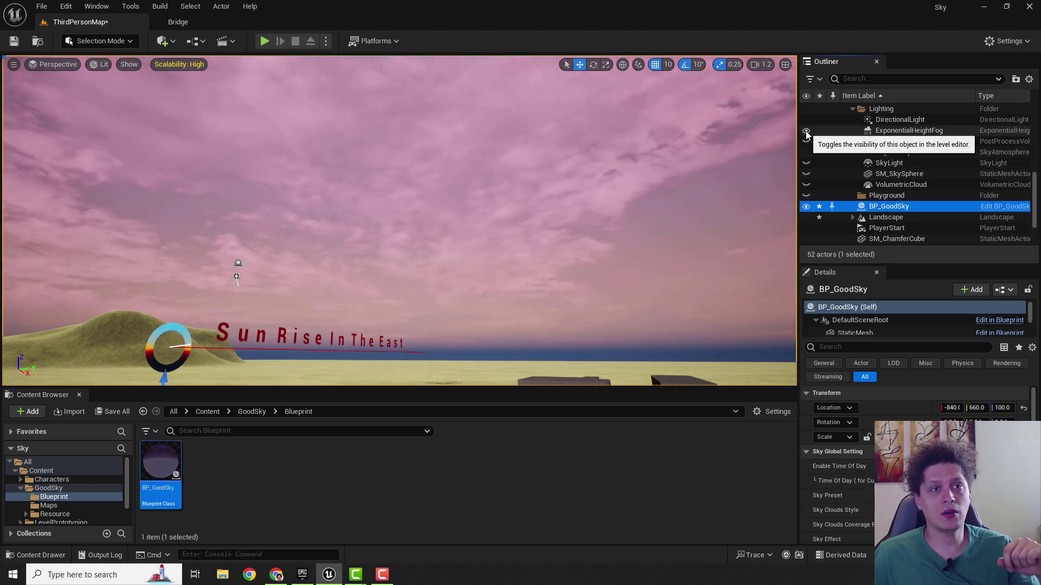
mouse_move(475, 251)
right_down()
mouse_move(529, 269)
mouse_move(707, 269)
mouse_move(727, 296)
right_up()
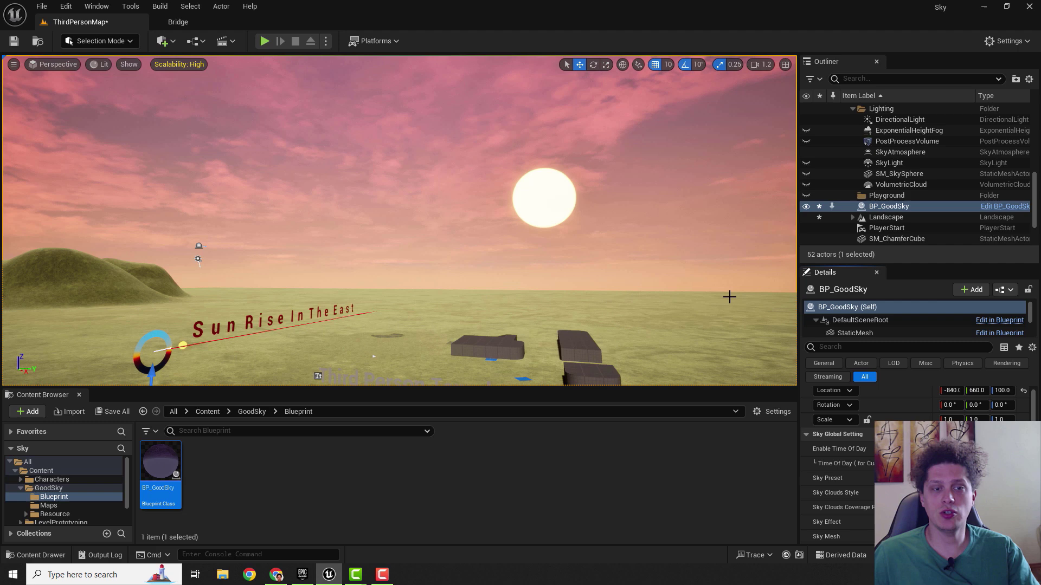
scroll(833, 485, down, 4)
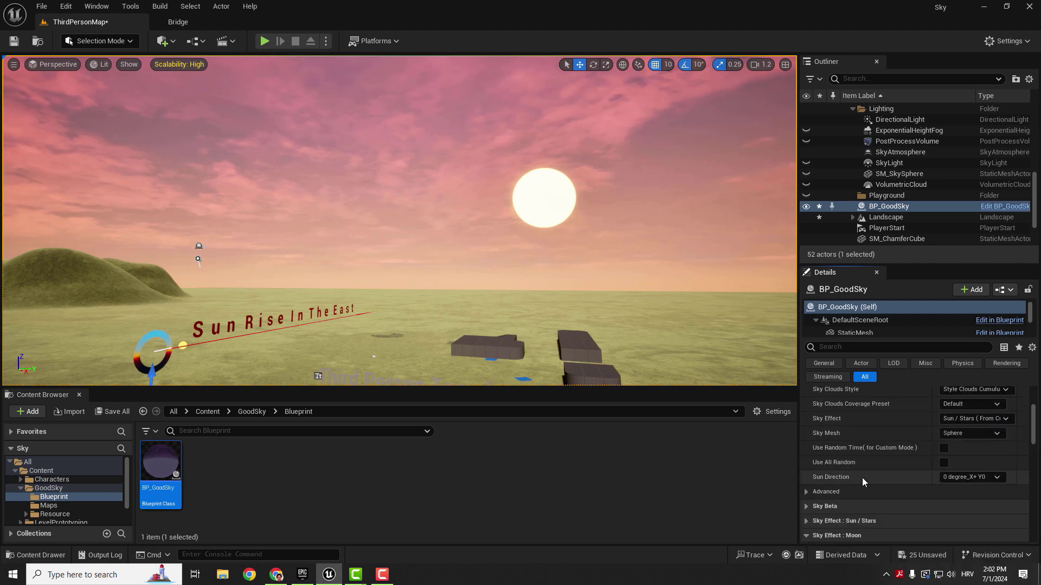
Try Sun Direction at 90 and then 315 degrees, locating the sun in the viewport
click(970, 477)
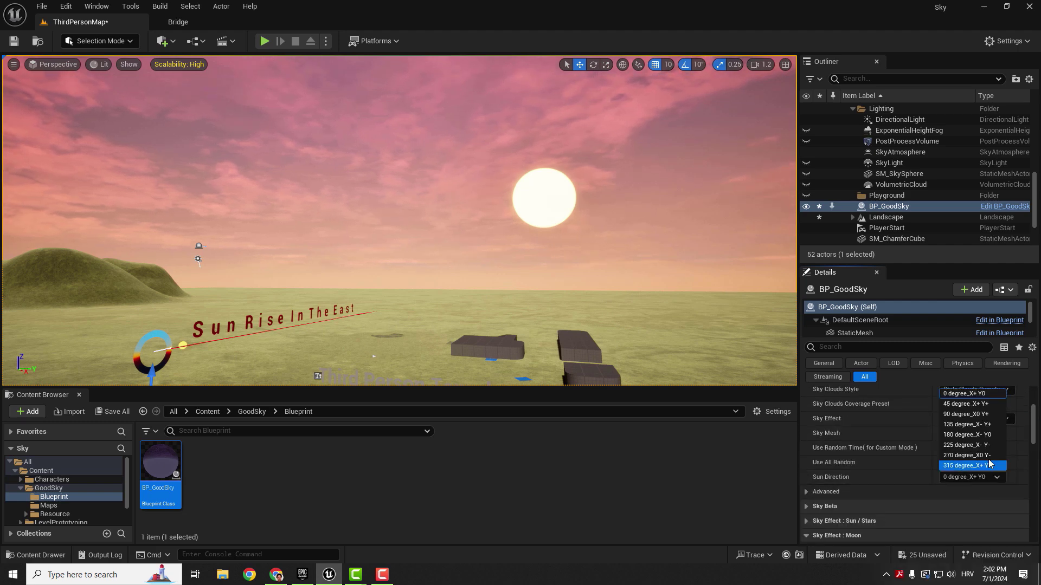
click(973, 414)
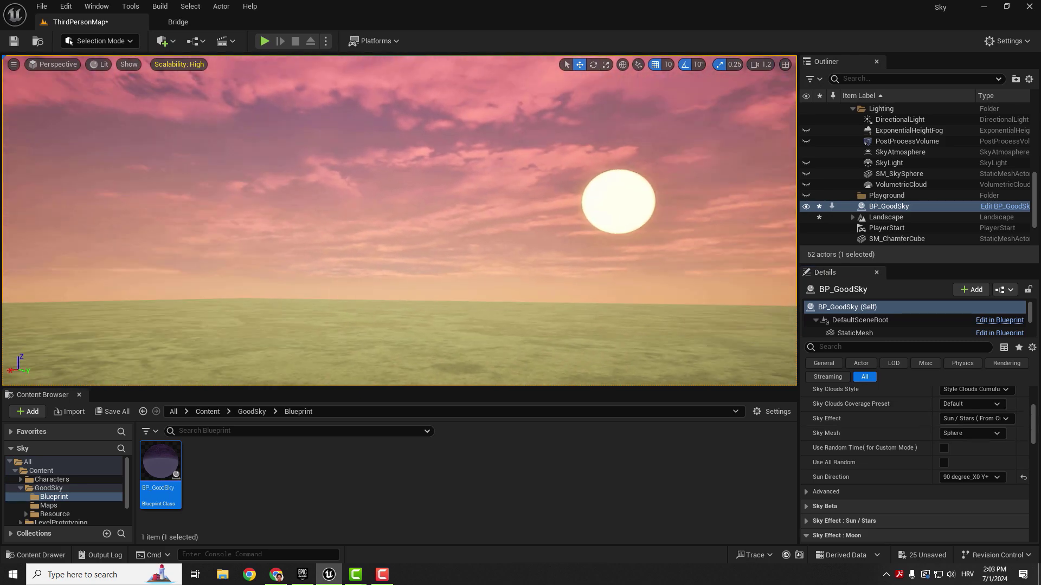
click(971, 478)
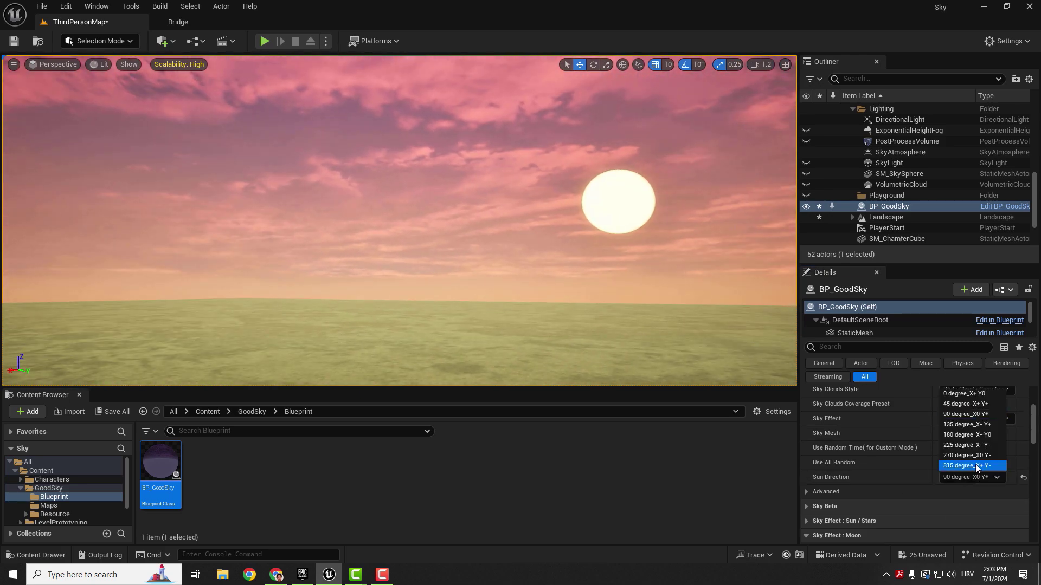
click(977, 466)
right_drag(600, 308, 600, 308)
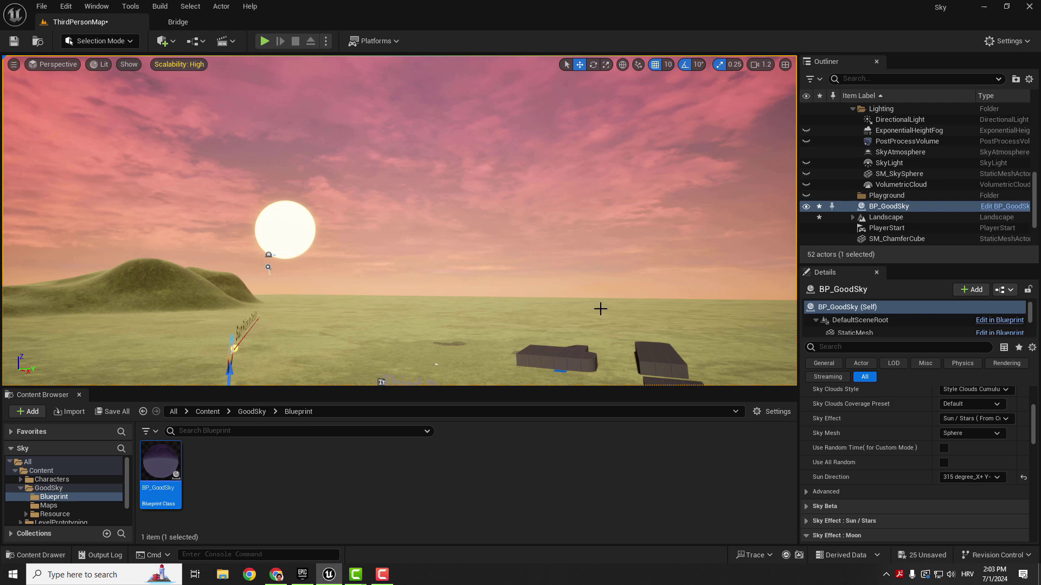
Set Sun Direction back to 0 degrees and view the sun above the text
click(971, 477)
click(967, 393)
right_drag(526, 278, 558, 293)
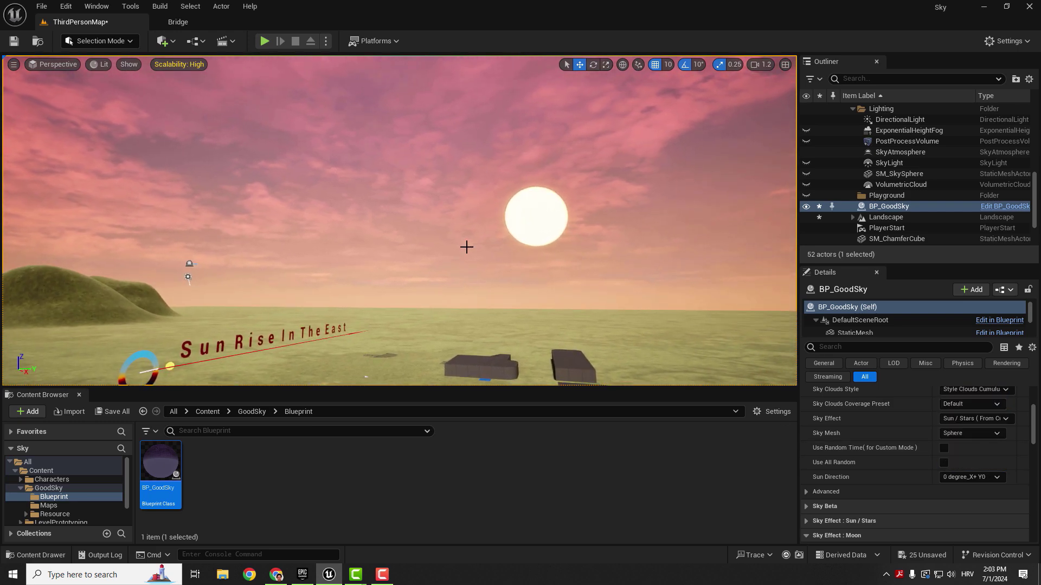